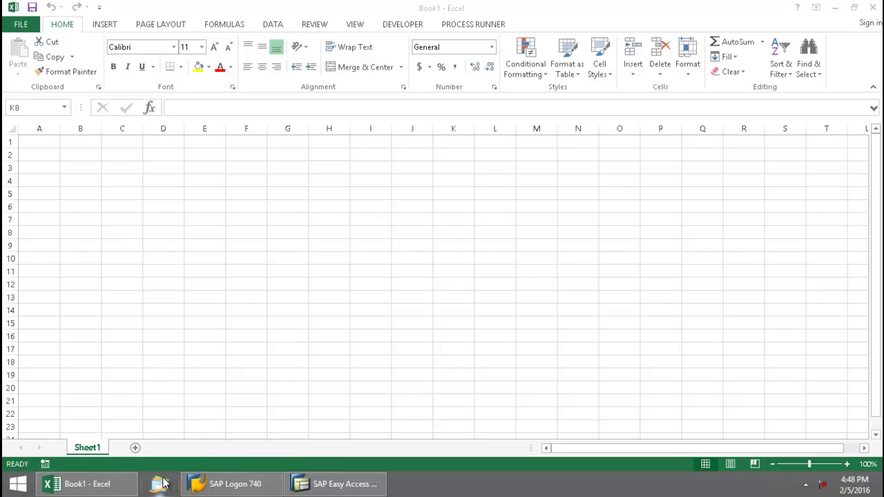
Step: Open workitem 120, the MM01 Create Material Master sample file, from the Easy Workflow inbox
{"action": "mouse_move", "coordinate": [103, 487]}
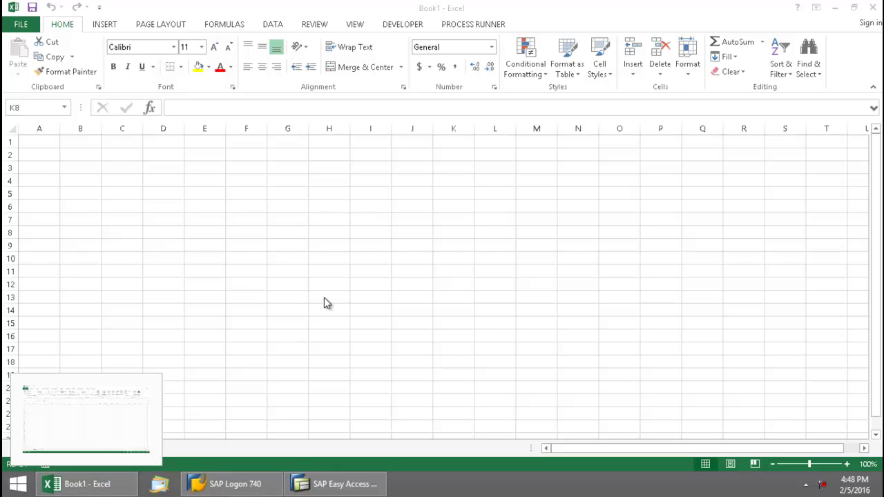
{"action": "left_click", "coordinate": [492, 26]}
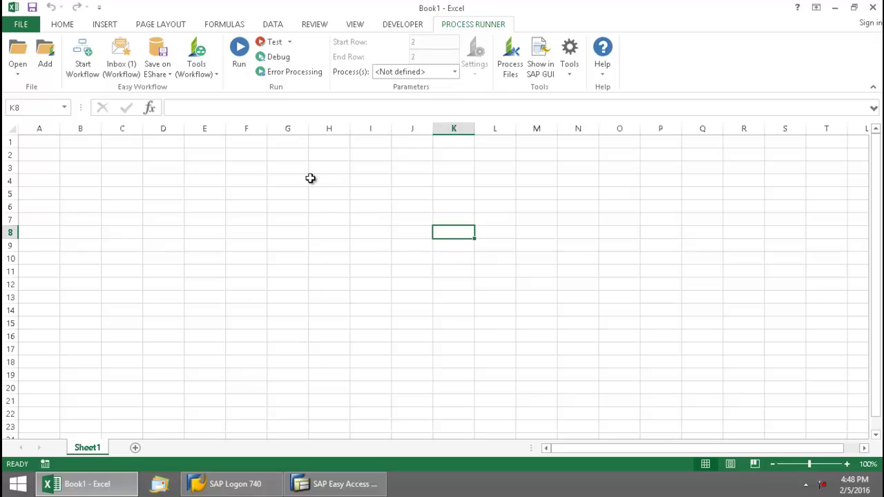
{"action": "left_click", "coordinate": [123, 77]}
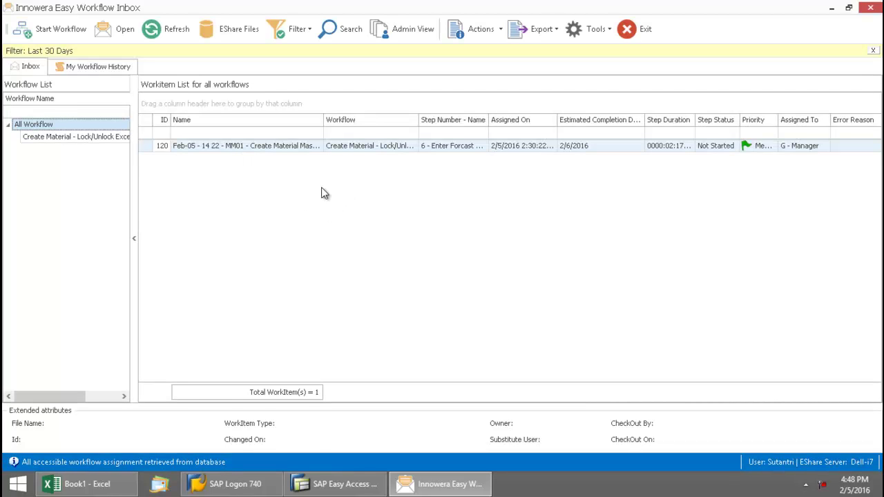
{"action": "left_click", "coordinate": [273, 145]}
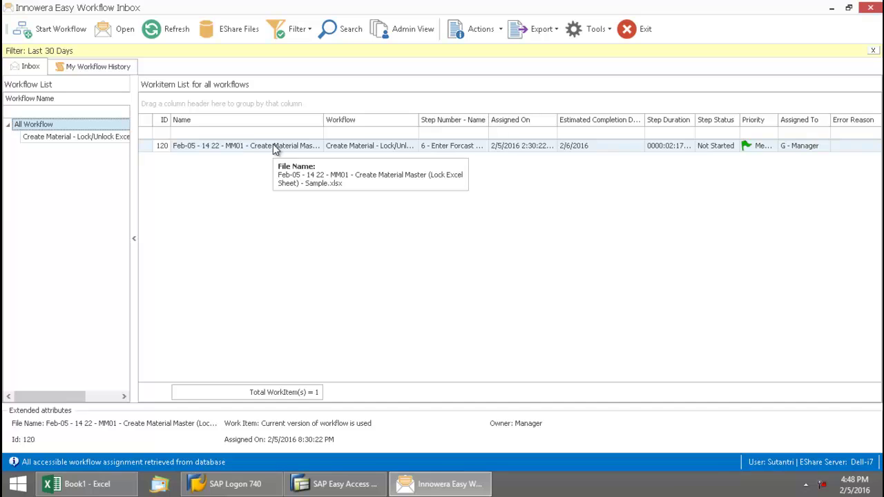
{"action": "double_click", "coordinate": [272, 143]}
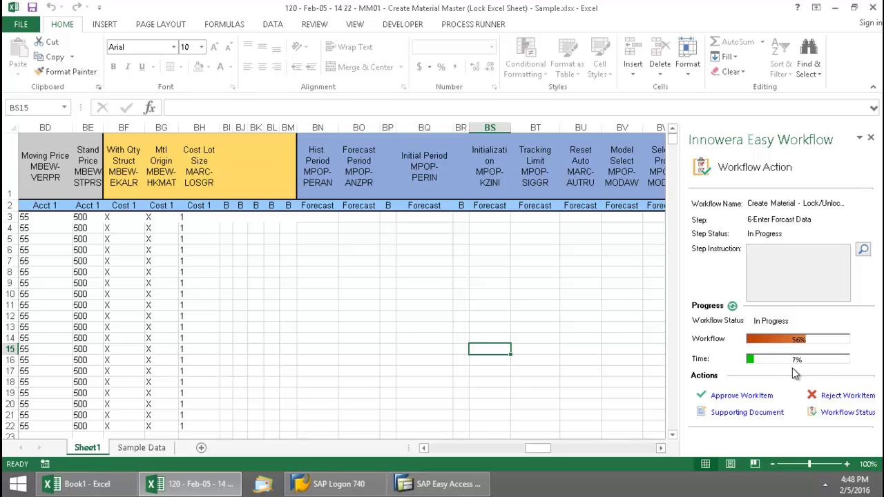
Step: Review the workflow item status, examining the step list and the actions allowed for steps 7 and 8
{"action": "left_click", "coordinate": [840, 413]}
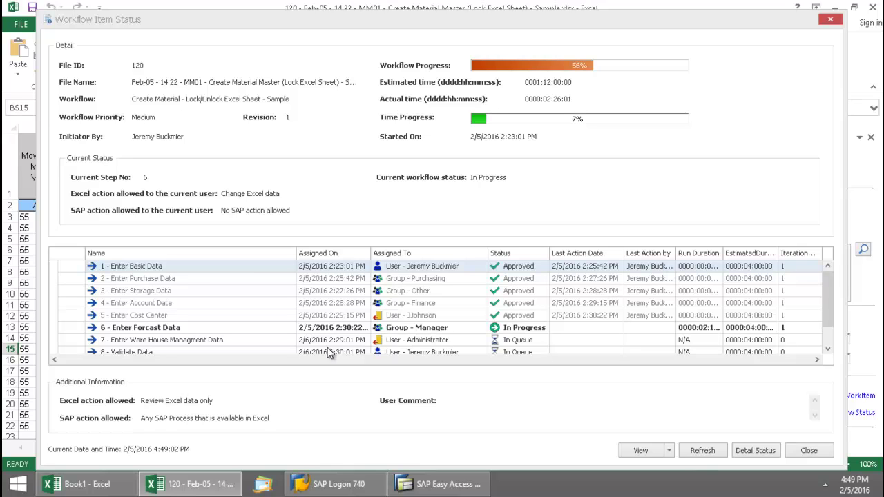
{"action": "left_click_drag", "start_coordinate": [825, 293], "coordinate": [826, 312]}
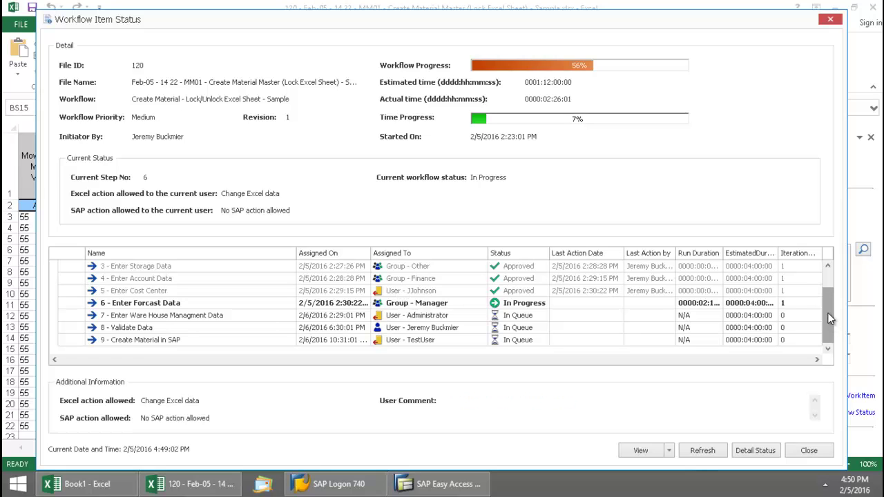
{"action": "scroll", "coordinate": [831, 315], "scroll_direction": "up", "scroll_amount": 1}
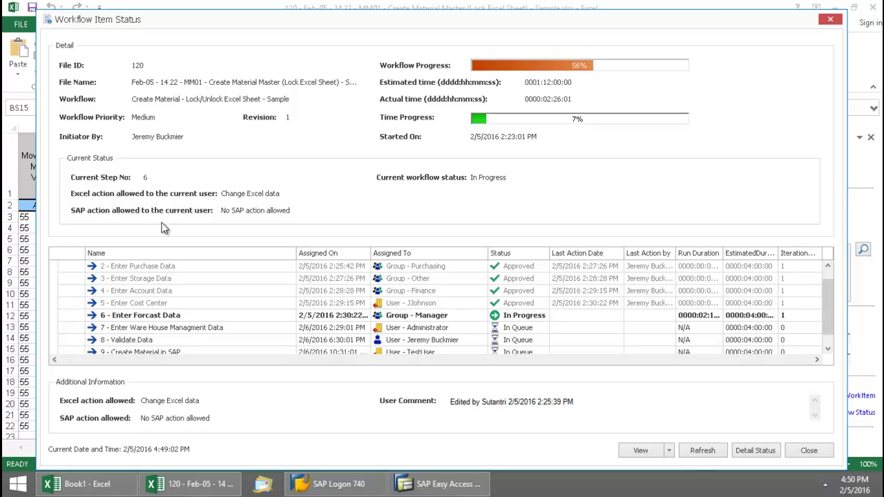
{"action": "left_click", "coordinate": [180, 327]}
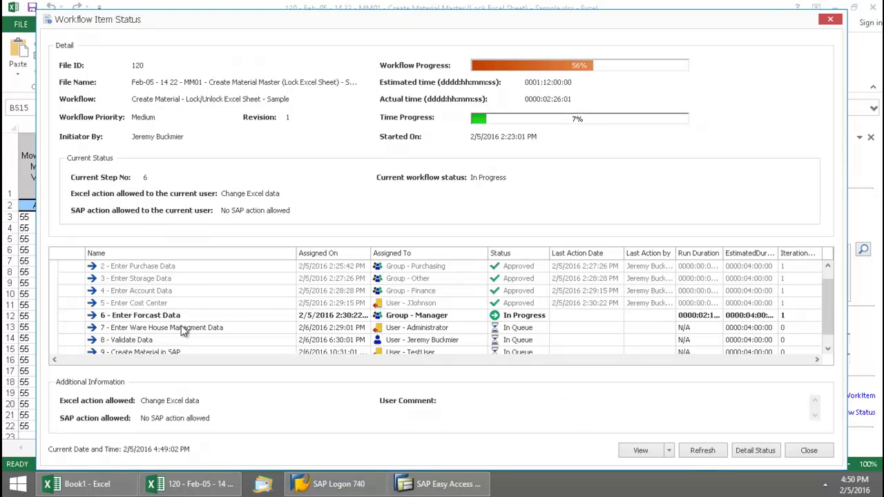
{"action": "left_click", "coordinate": [180, 325]}
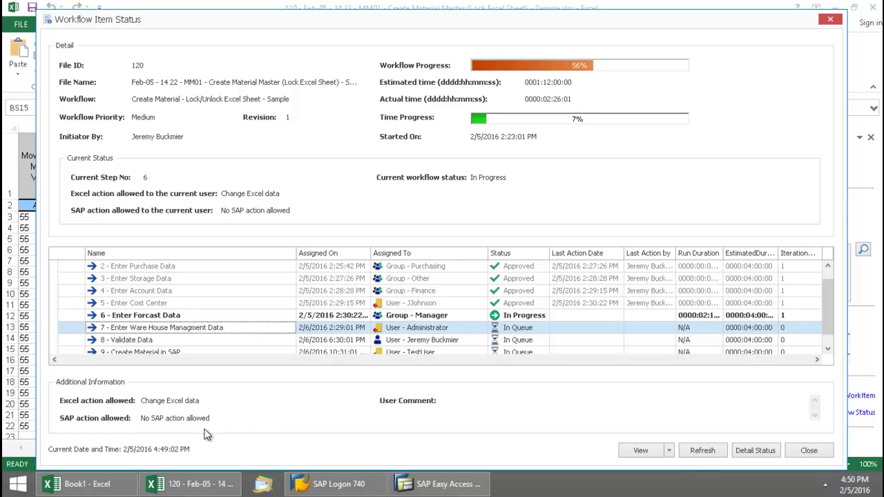
{"action": "left_click", "coordinate": [149, 340]}
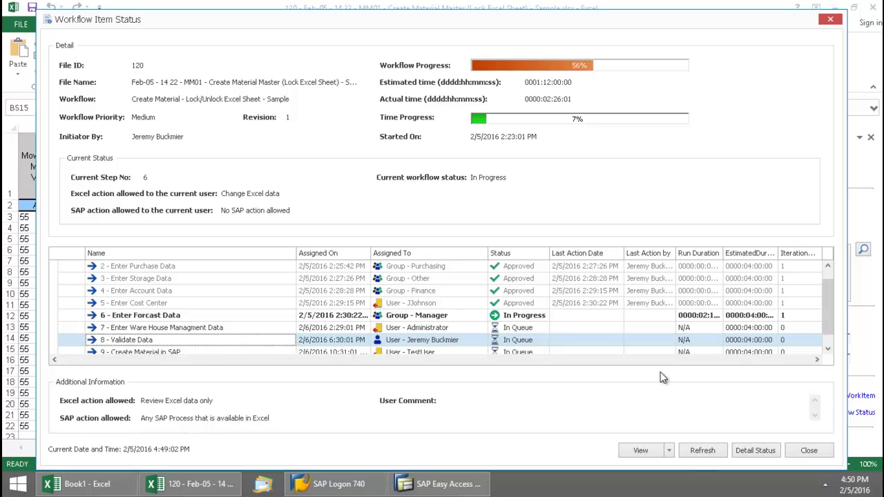
{"action": "left_click", "coordinate": [809, 451]}
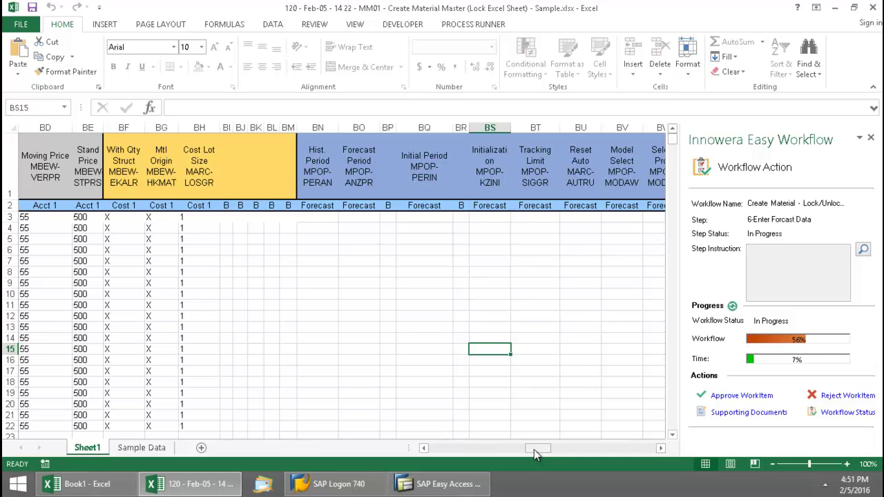
Step: Try to enter 1 in cell BI6 of the cost section on Sheet1
{"action": "left_click_drag", "start_coordinate": [534, 448], "coordinate": [546, 448]}
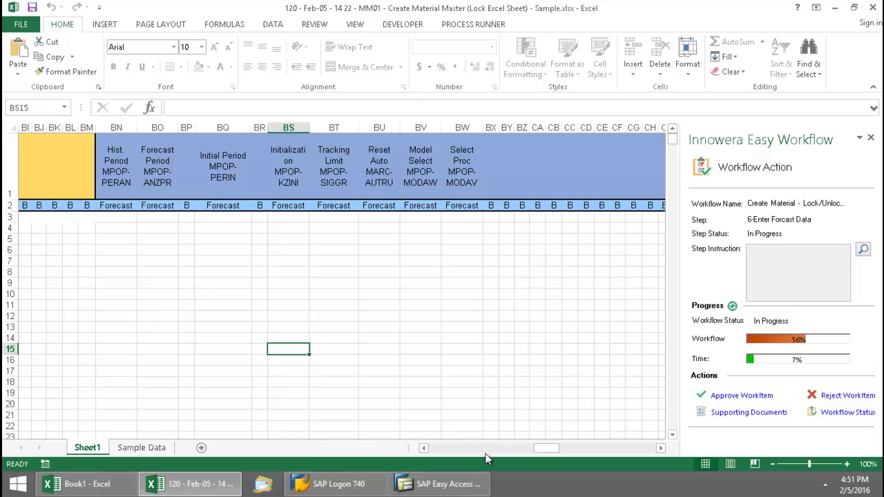
{"action": "left_click", "coordinate": [424, 448]}
{"action": "left_click", "coordinate": [424, 449]}
{"action": "left_click", "coordinate": [424, 449]}
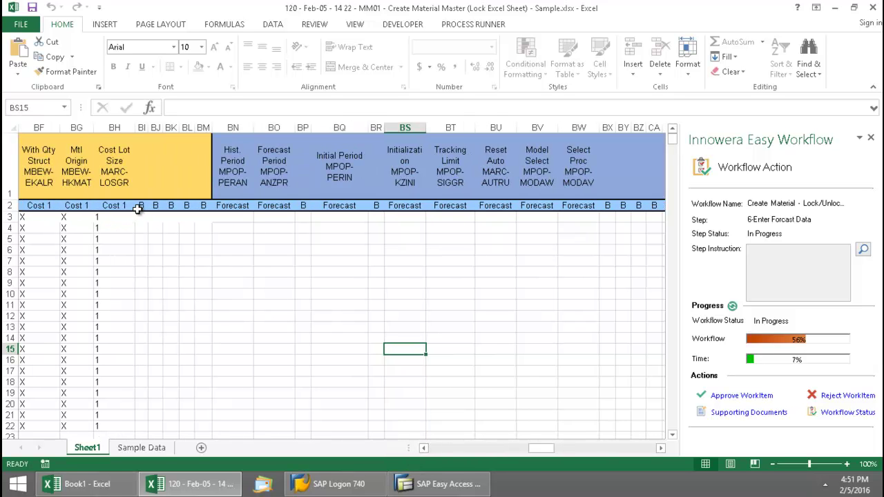
{"action": "left_click", "coordinate": [142, 250]}
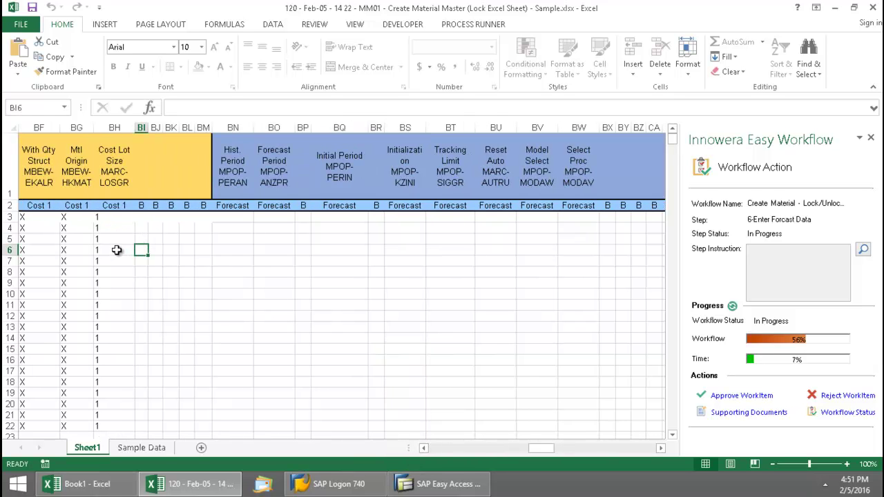
{"action": "key", "text": "1"}
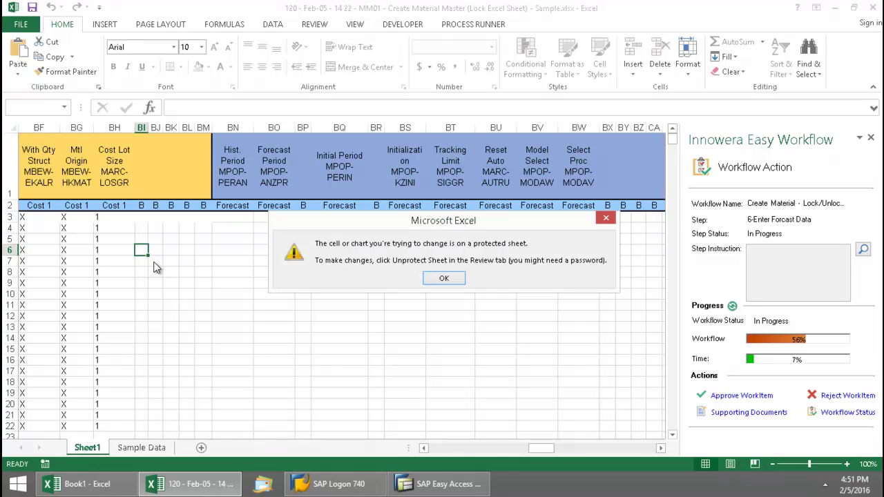
{"action": "left_click", "coordinate": [444, 280]}
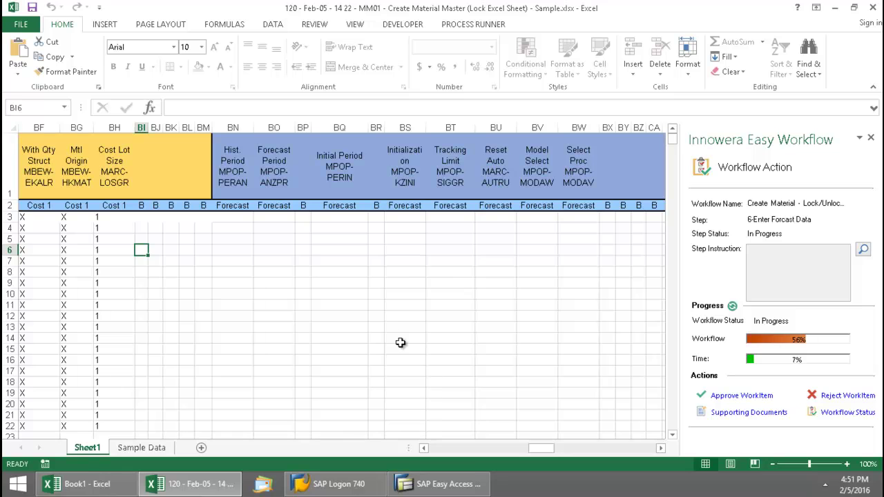
Step: Test an entry of "kk" in forecast cell BQ8, clear it, and try to edit warehouse cell CK7
{"action": "left_click", "coordinate": [351, 273]}
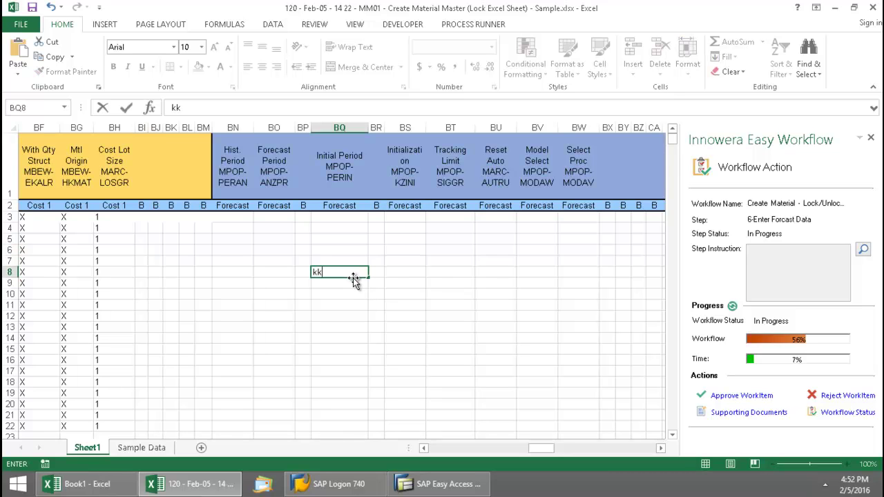
{"action": "key", "text": "BackSpace"}
{"action": "key", "text": "BackSpace"}
{"action": "left_click_drag", "start_coordinate": [534, 449], "coordinate": [562, 449]}
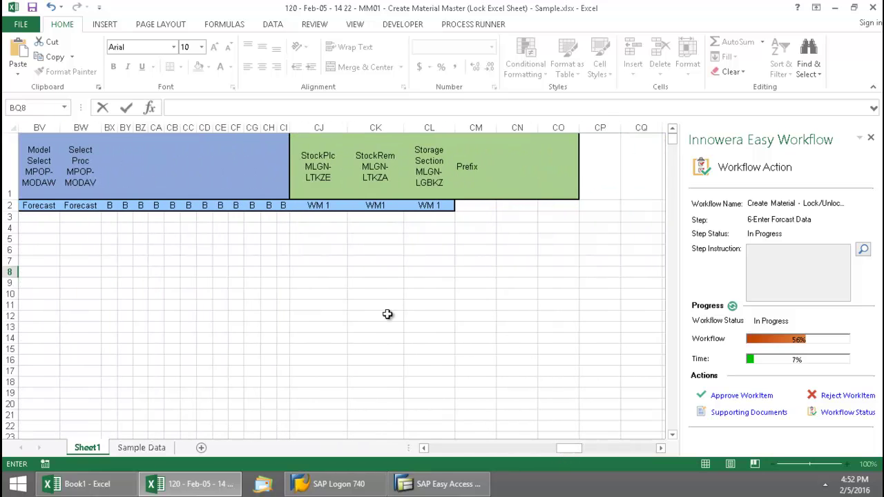
{"action": "left_click", "coordinate": [363, 262]}
{"action": "double_click", "coordinate": [364, 261]}
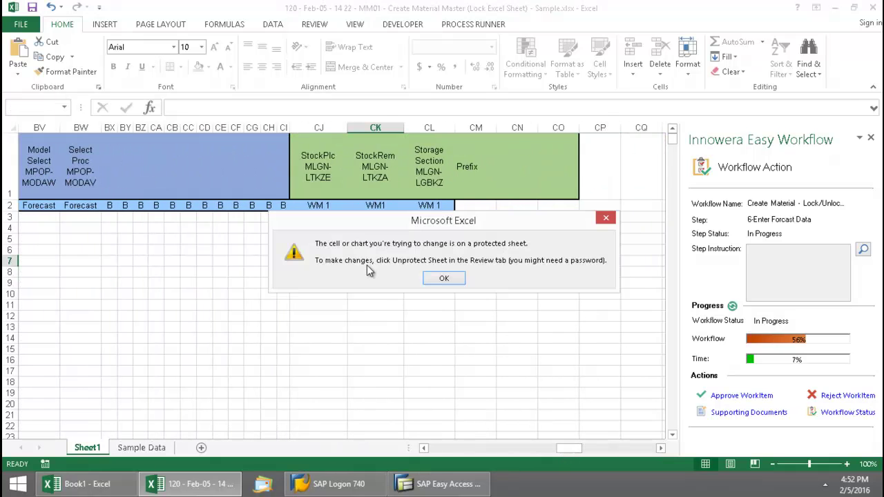
{"action": "left_click", "coordinate": [444, 279]}
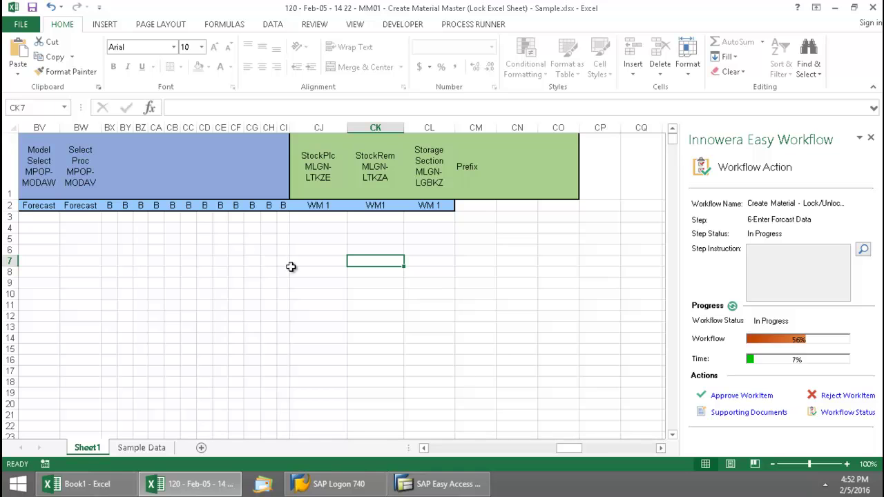
Step: Copy the forecast data in columns BN to CI, rows 3 to 22, from the Sample Data sheet into the same range on Sheet1
{"action": "left_click_drag", "start_coordinate": [580, 452], "coordinate": [536, 449]}
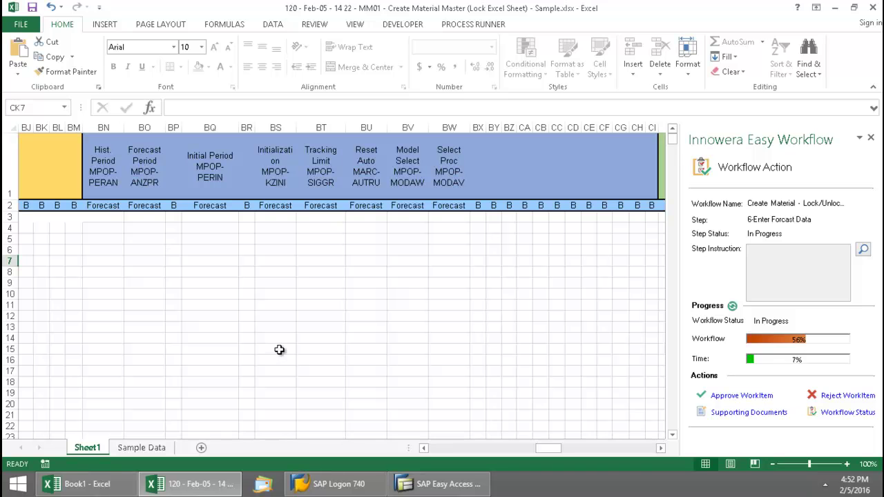
{"action": "left_click", "coordinate": [141, 448]}
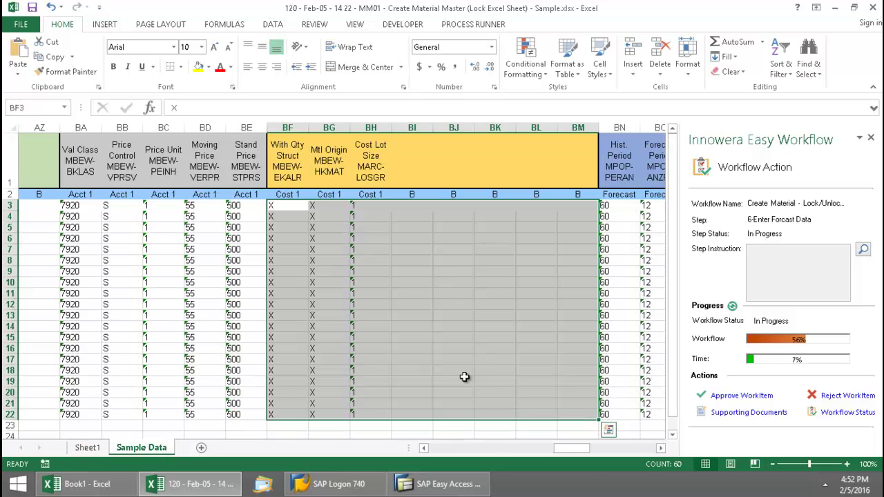
{"action": "left_click", "coordinate": [627, 448]}
{"action": "left_click_drag", "start_coordinate": [31, 205], "coordinate": [552, 413]}
{"action": "key", "text": "ctrl+c"}
{"action": "left_click", "coordinate": [87, 448]}
{"action": "left_click_drag", "start_coordinate": [104, 217], "coordinate": [636, 429]}
{"action": "key", "text": "ctrl+v"}
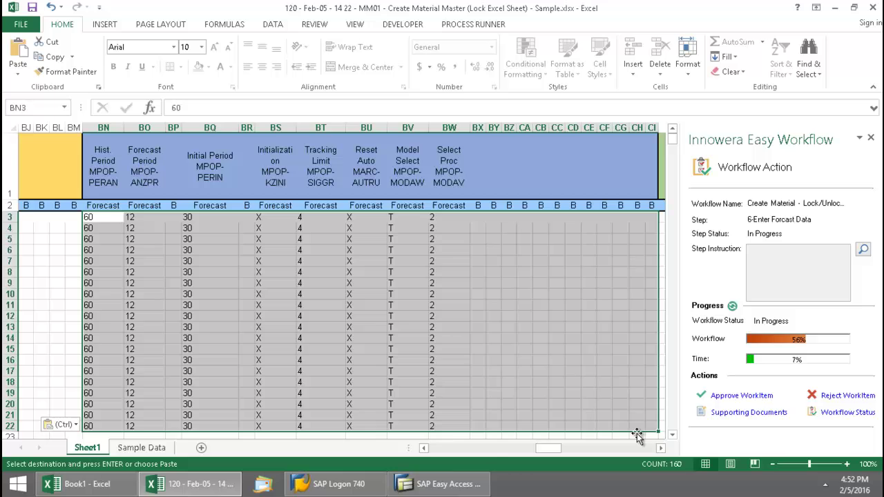
{"action": "left_click", "coordinate": [103, 217]}
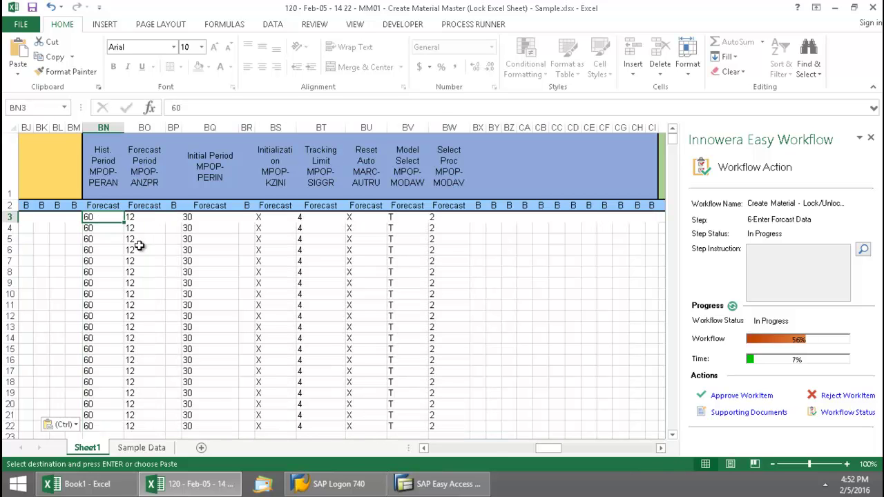
Step: Approve the Enter Forcast Data step with the internal note "Data entered." and a user and time stamp
{"action": "left_click", "coordinate": [742, 396]}
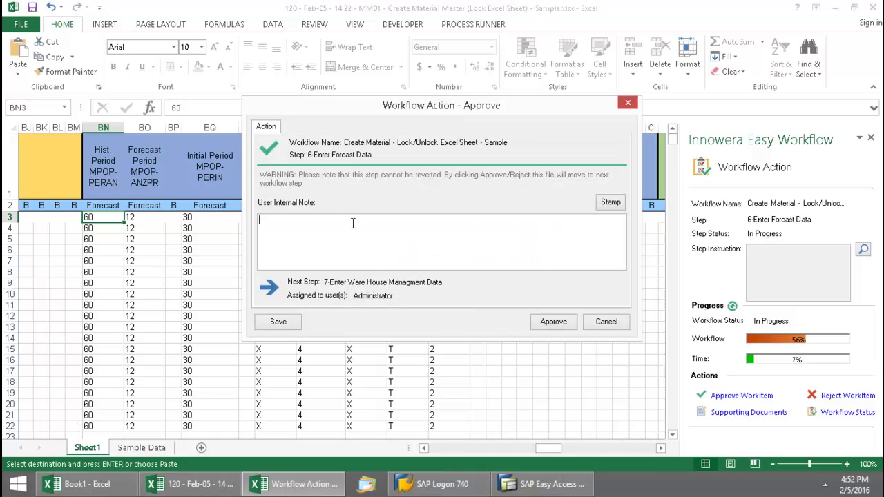
{"action": "type", "text": "Data entered"}
{"action": "left_click", "coordinate": [622, 202]}
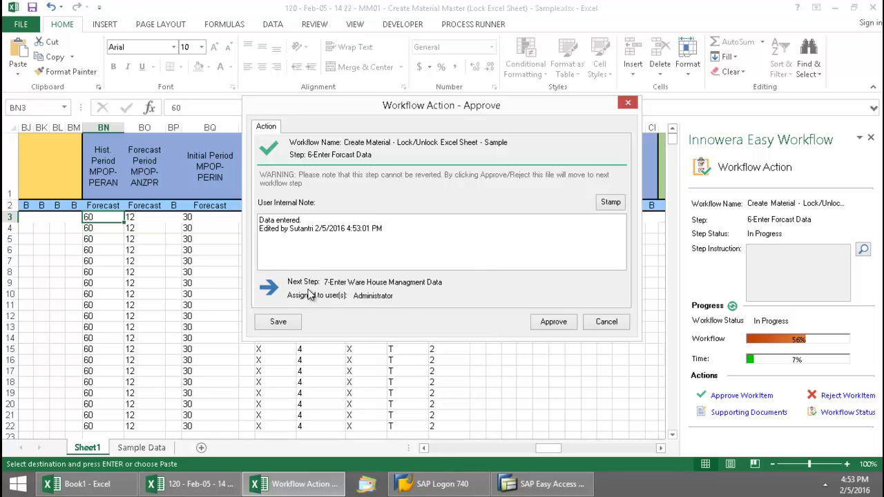
{"action": "left_click", "coordinate": [552, 322]}
{"action": "left_click", "coordinate": [431, 273]}
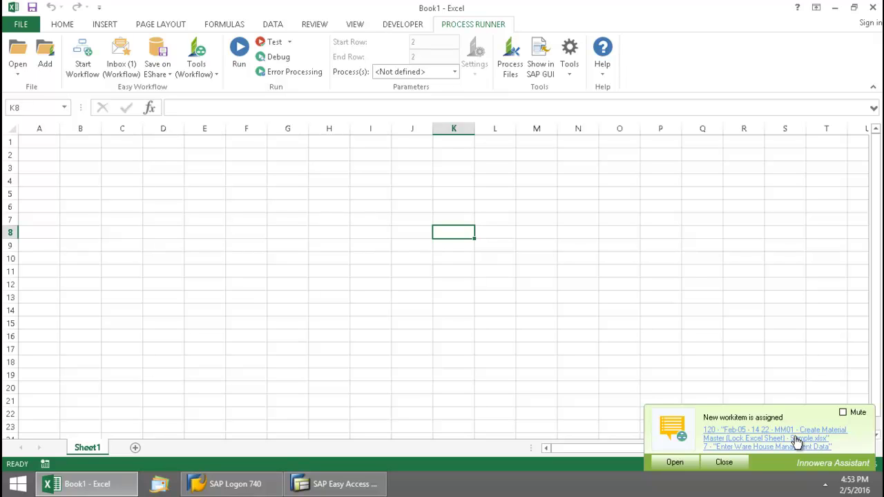
Step: Open the newly assigned Enter Ware House Managment Data workitem from its notification and bring its workbook to the front
{"action": "left_click", "coordinate": [797, 439]}
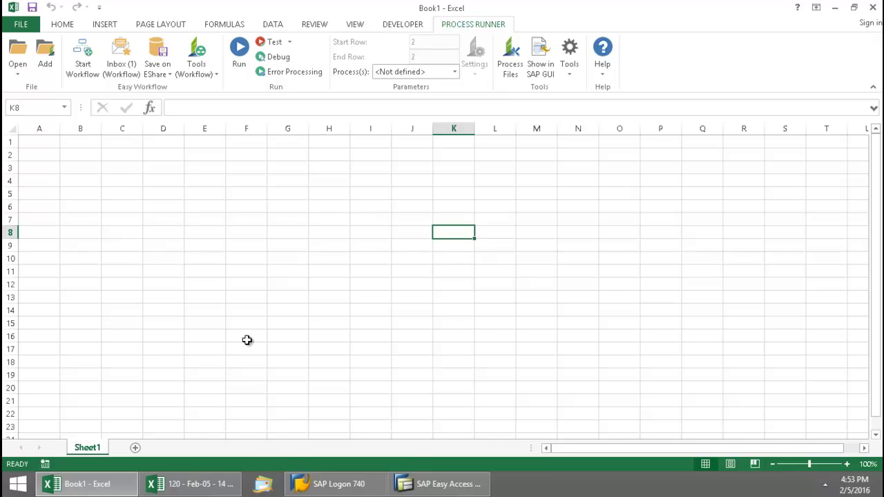
{"action": "left_click", "coordinate": [213, 486]}
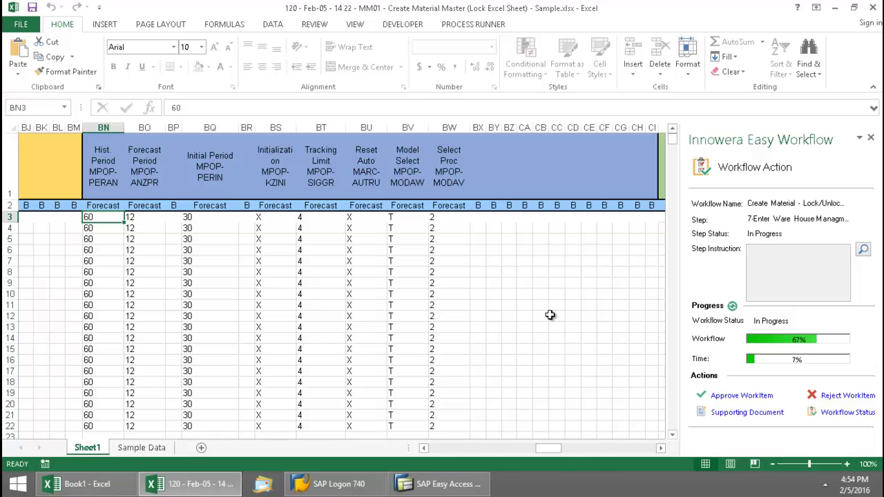
Step: Try to edit forecast cell CB6 and test an entry of "h" in warehouse cell CK6, discarding it
{"action": "left_click", "coordinate": [540, 250]}
{"action": "double_click", "coordinate": [541, 250]}
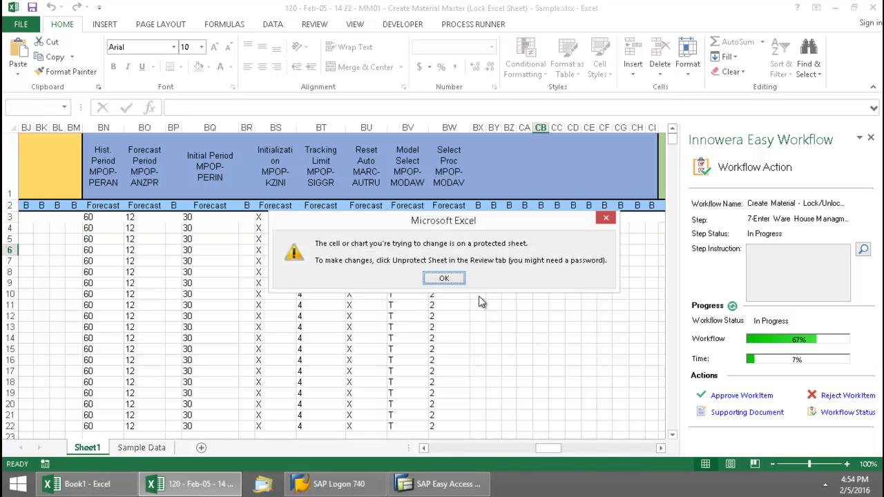
{"action": "left_click", "coordinate": [445, 278]}
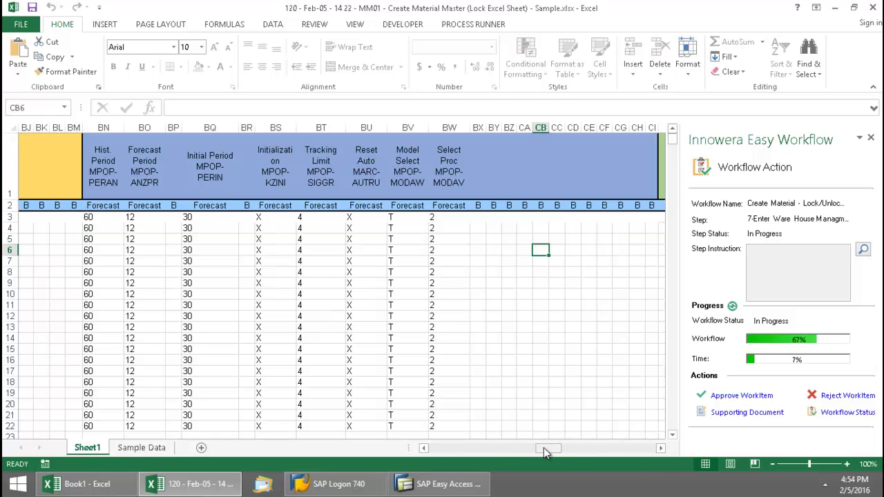
{"action": "left_click_drag", "start_coordinate": [544, 448], "coordinate": [568, 449]}
{"action": "left_click", "coordinate": [345, 253]}
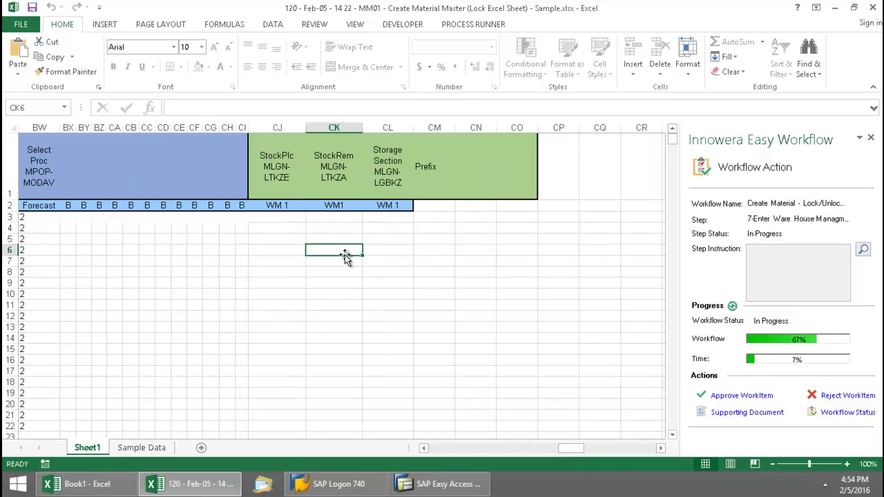
{"action": "type", "text": "h"}
{"action": "key", "text": "Escape"}
Step: Copy the warehouse data in columns CJ to CO, rows 3 to 22, from the Sample Data sheet into the same range on Sheet1
{"action": "left_click", "coordinate": [285, 218]}
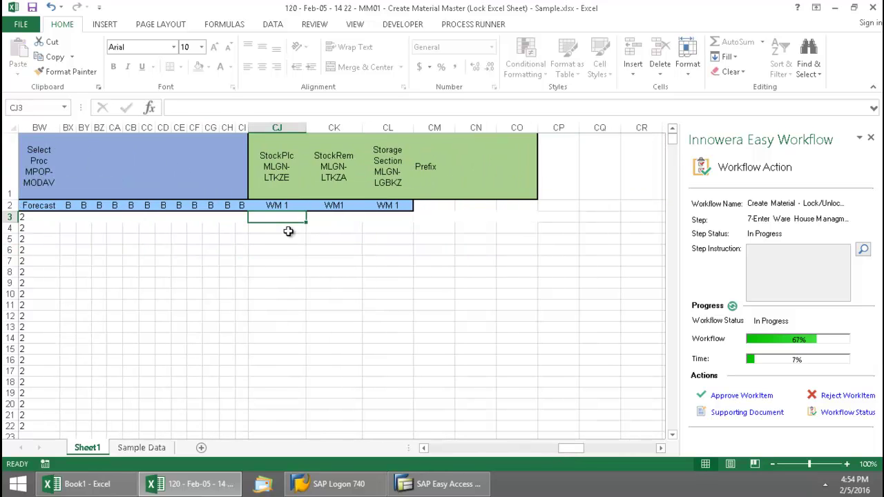
{"action": "left_click", "coordinate": [142, 448]}
{"action": "left_click_drag", "start_coordinate": [356, 209], "coordinate": [586, 425]}
{"action": "key", "text": "ctrl+c"}
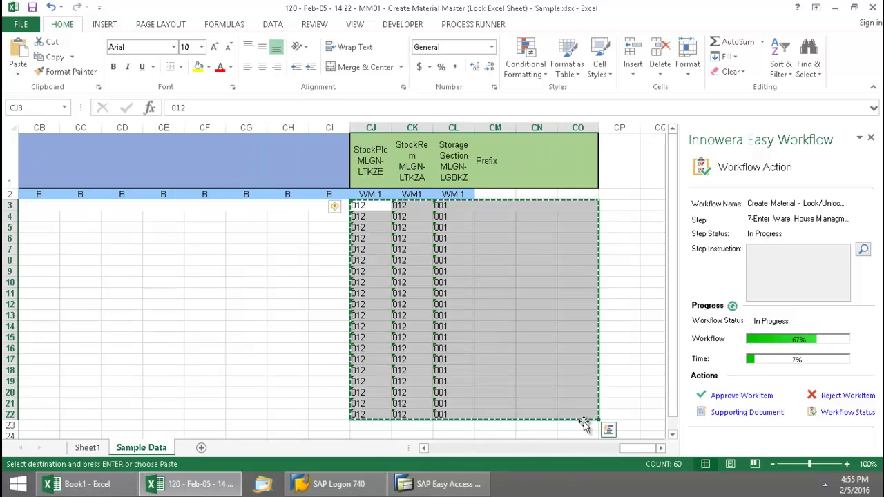
{"action": "key", "text": "ctrl+Page_Up"}
{"action": "left_click_drag", "start_coordinate": [290, 218], "coordinate": [525, 432]}
{"action": "key", "text": "ctrl+v"}
{"action": "left_click", "coordinate": [568, 285]}
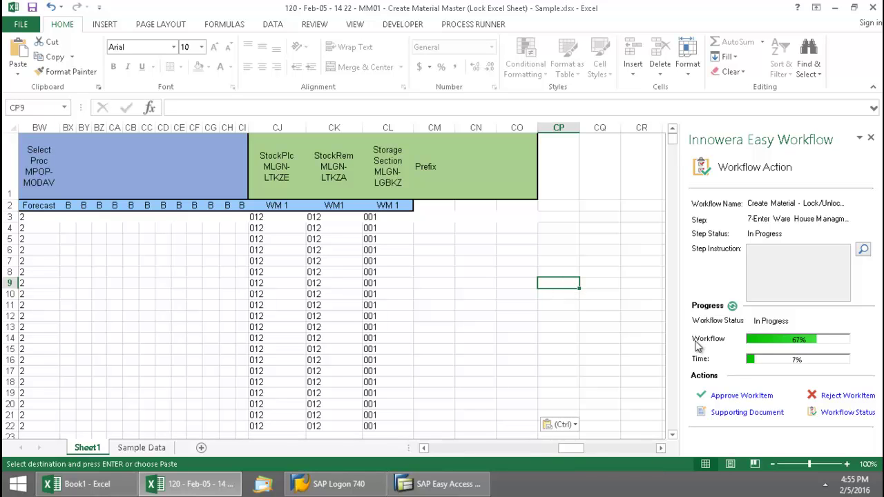
Step: Approve the Enter Ware House Managment Data step with a user and time stamp as the internal note
{"action": "left_click", "coordinate": [736, 395]}
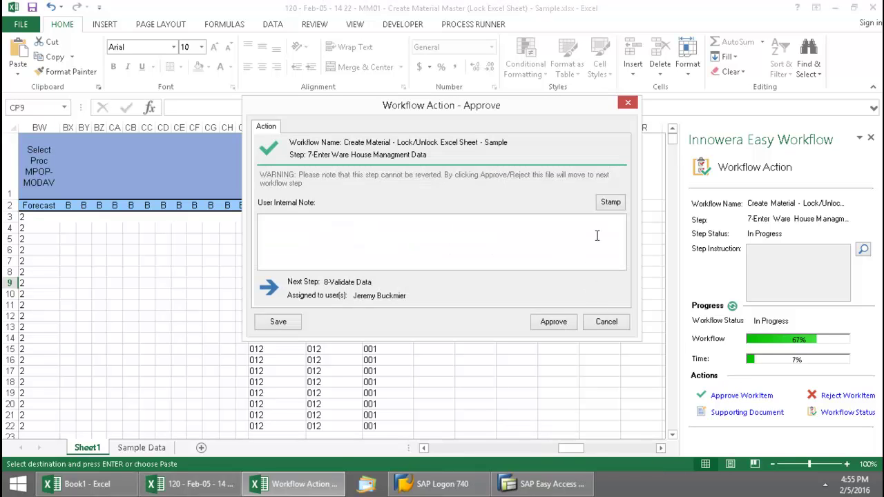
{"action": "left_click", "coordinate": [605, 207]}
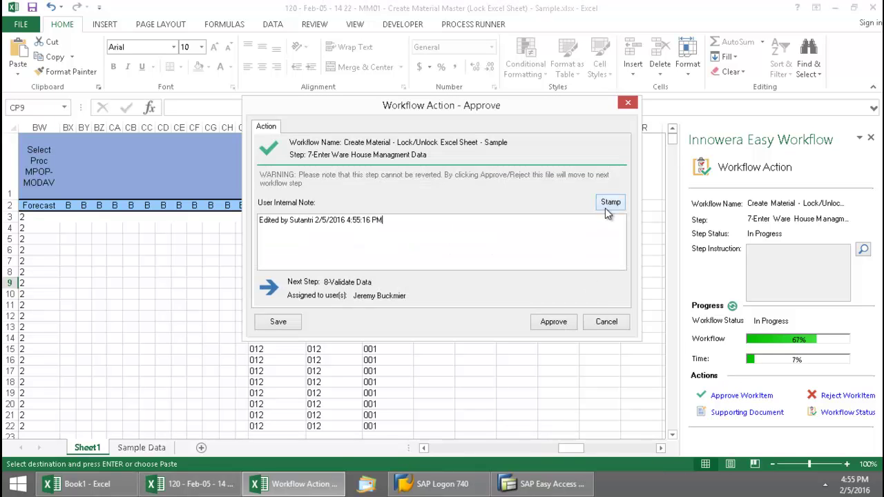
{"action": "left_click", "coordinate": [558, 322]}
{"action": "left_click", "coordinate": [413, 270]}
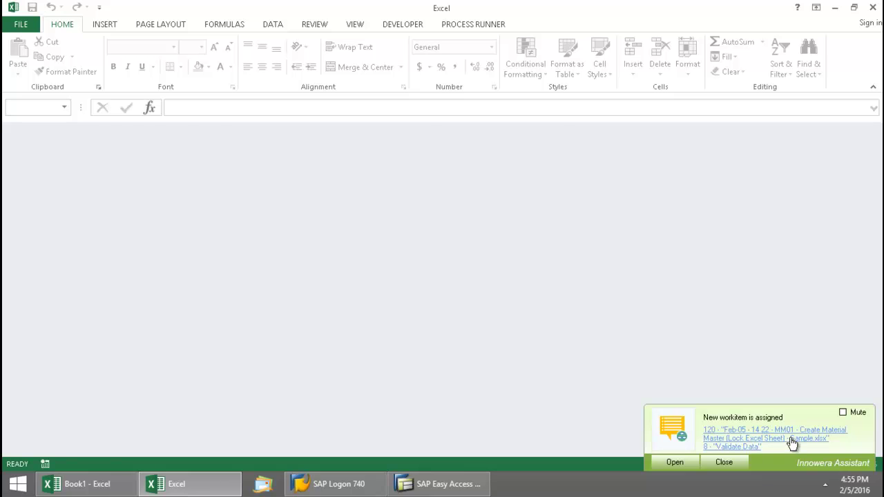
Step: Open the newly assigned Validate Data workitem from its notification and review the status of all workflow steps
{"action": "left_click", "coordinate": [792, 441]}
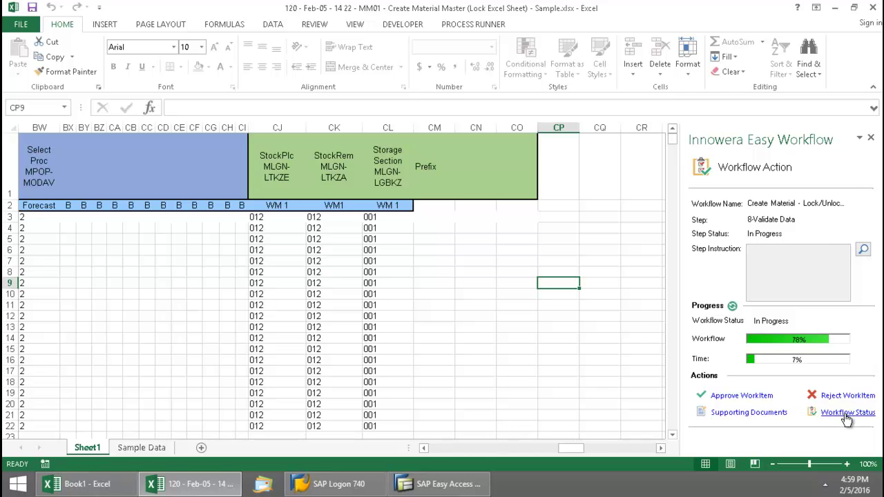
{"action": "left_click", "coordinate": [805, 409]}
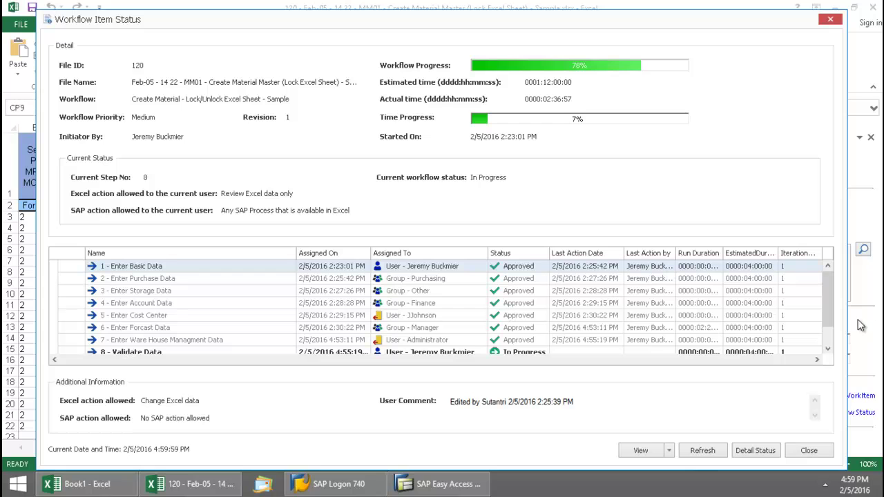
{"action": "scroll", "coordinate": [834, 312], "scroll_direction": "down", "scroll_amount": 1}
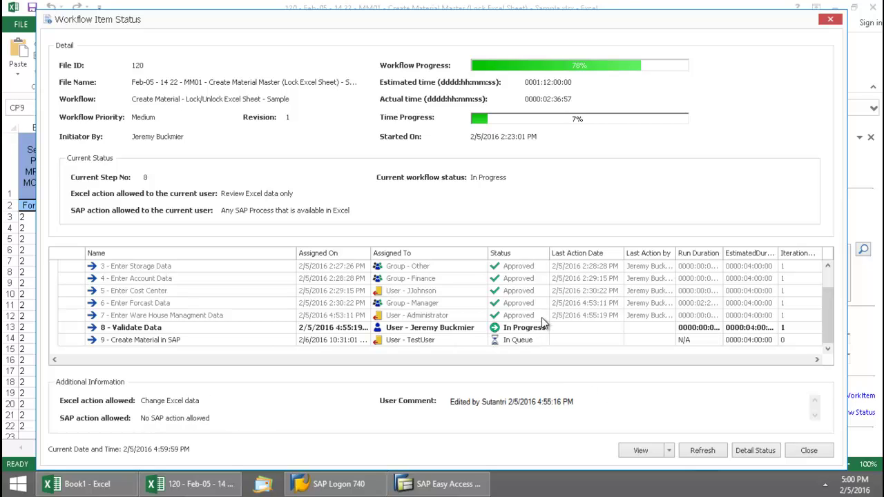
{"action": "left_click", "coordinate": [826, 450]}
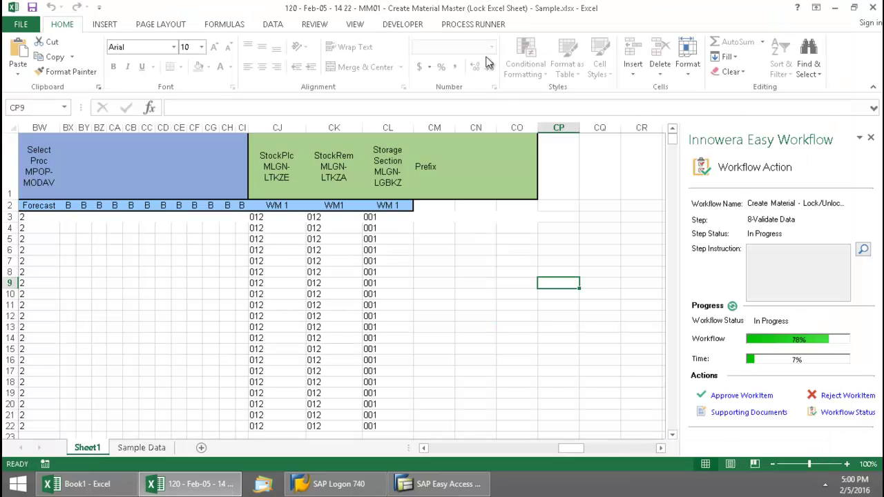
Step: Test-run the Create Material Master MM01 process on row 3, logging on to SAP system I-47 with the account password
{"action": "left_click", "coordinate": [473, 24]}
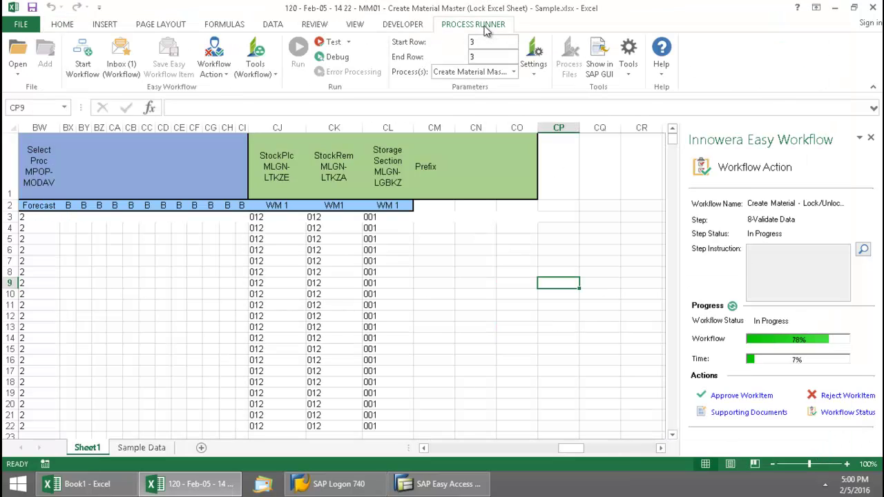
{"action": "left_click", "coordinate": [514, 72]}
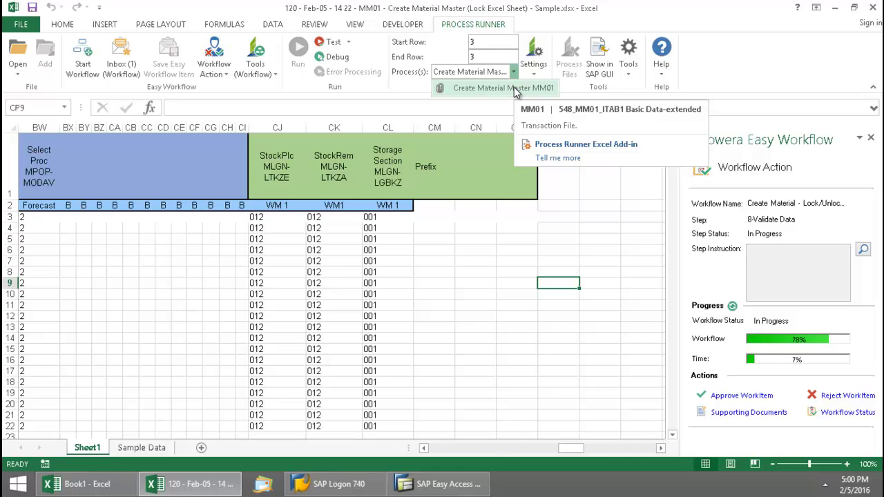
{"action": "left_click", "coordinate": [505, 254]}
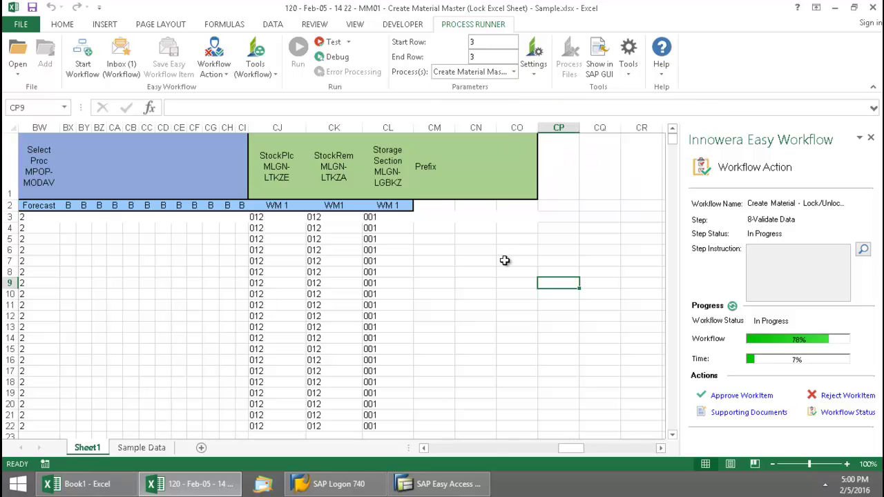
{"action": "left_click", "coordinate": [334, 43]}
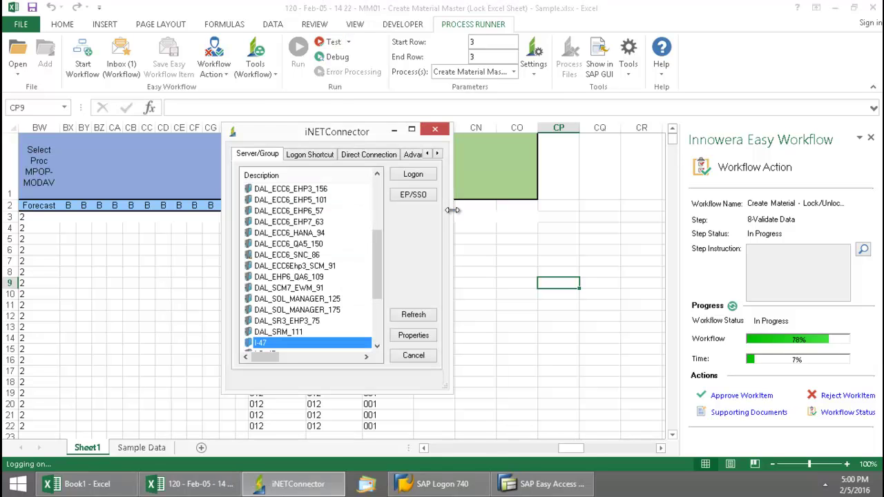
{"action": "left_click", "coordinate": [414, 174]}
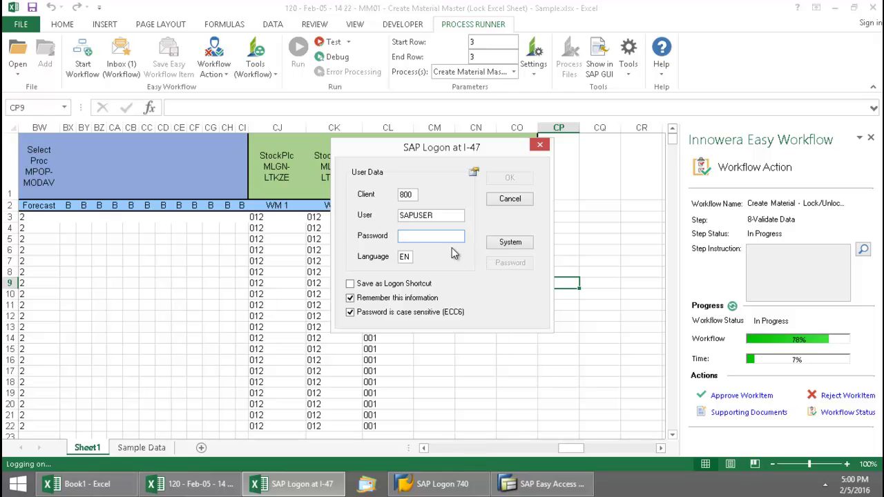
{"action": "type", "text": "****"}
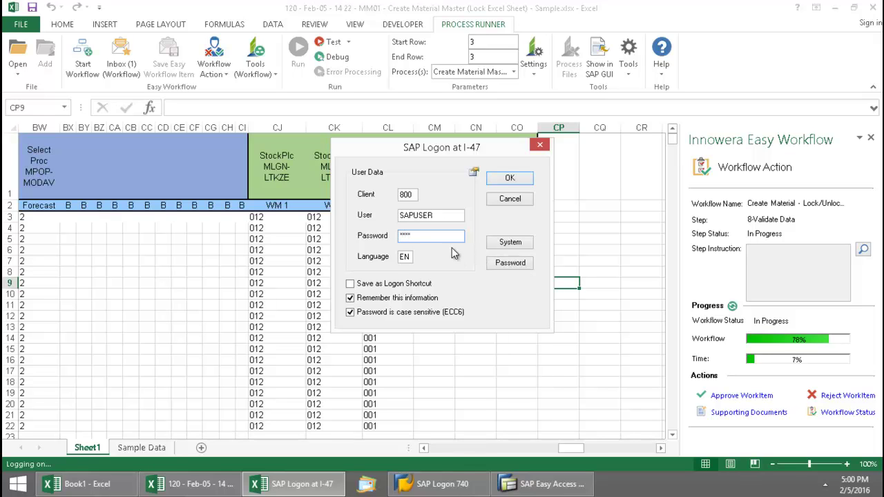
{"action": "left_click", "coordinate": [510, 179]}
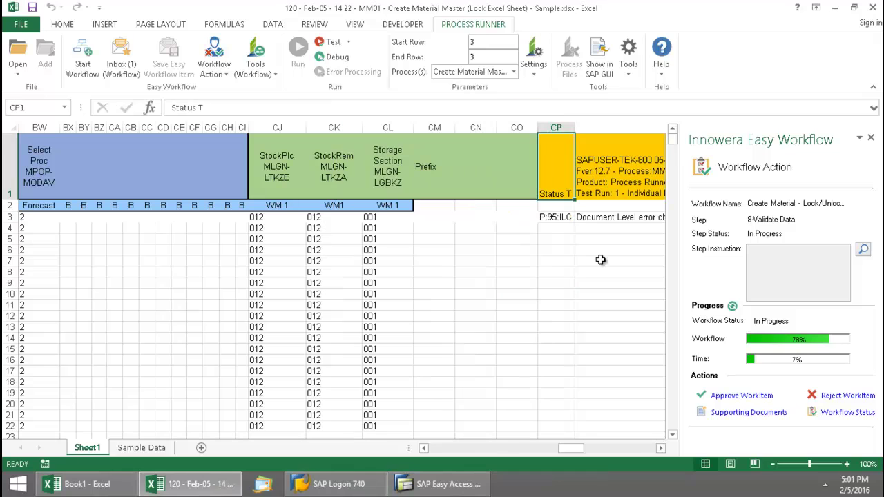
Step: Extend the test run to end row 22 with the same SAP logon and review the log columns against the material data
{"action": "left_click", "coordinate": [498, 56]}
{"action": "key", "text": "BackSpace"}
{"action": "type", "text": "22"}
{"action": "left_click", "coordinate": [333, 42]}
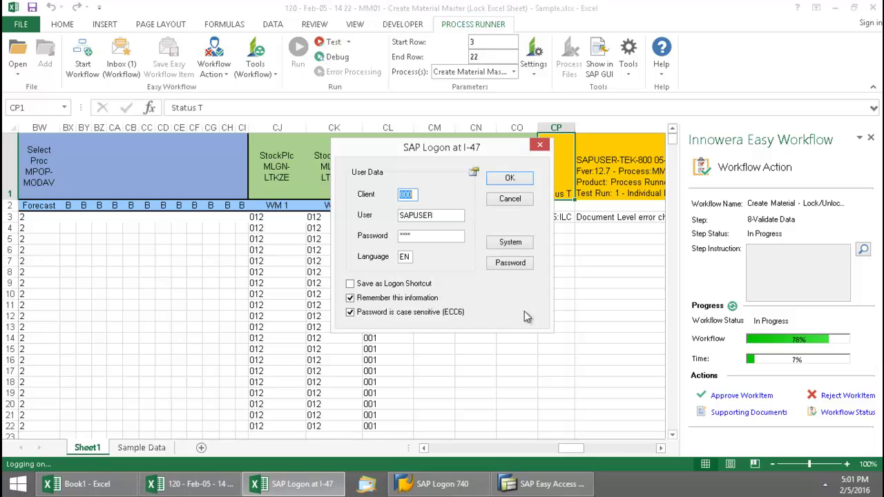
{"action": "left_click", "coordinate": [509, 174]}
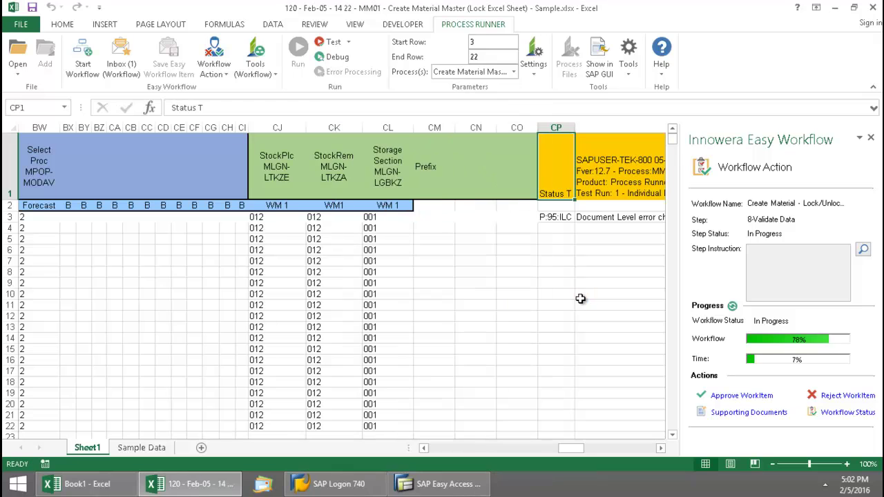
{"action": "left_click_drag", "start_coordinate": [566, 449], "coordinate": [605, 447]}
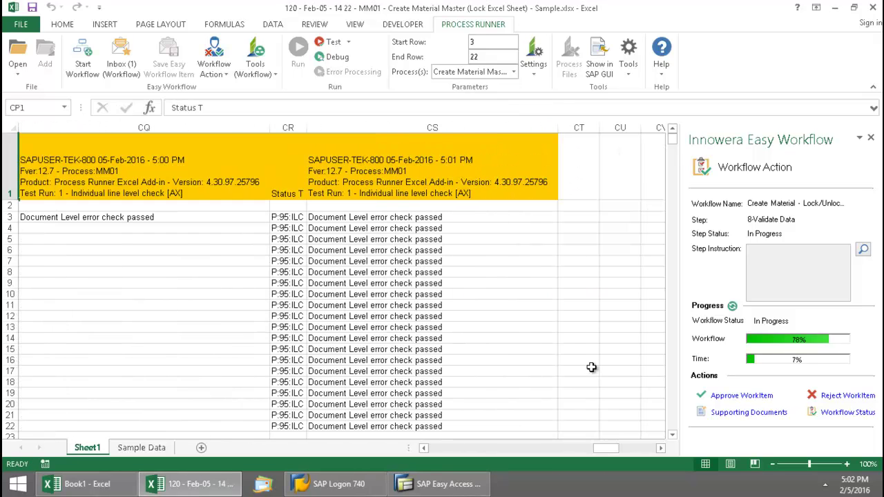
{"action": "scroll", "coordinate": [593, 353], "scroll_direction": "down", "scroll_amount": 1}
{"action": "scroll", "coordinate": [592, 353], "scroll_direction": "up", "scroll_amount": 1}
{"action": "left_click_drag", "start_coordinate": [606, 449], "coordinate": [367, 440]}
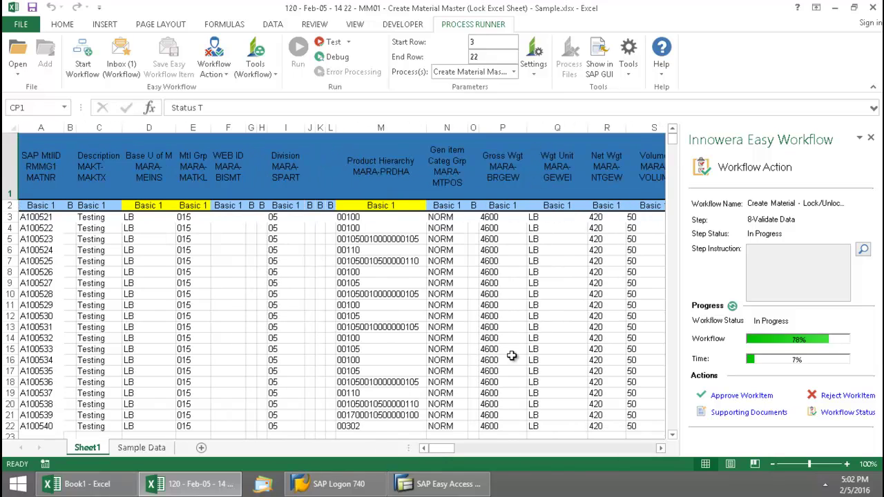
Step: Approve the Validate Data step with a user and time stamp as the internal note
{"action": "left_click", "coordinate": [742, 396]}
{"action": "left_click", "coordinate": [609, 203]}
{"action": "left_click", "coordinate": [556, 325]}
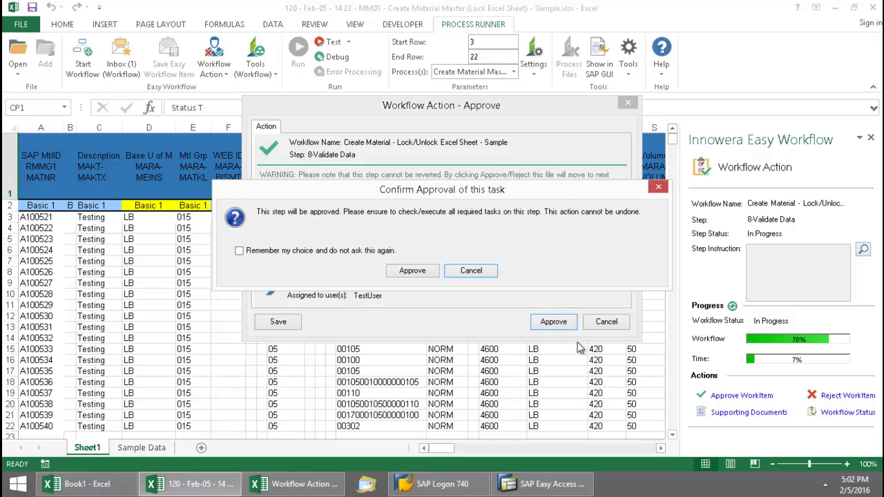
{"action": "left_click", "coordinate": [412, 271]}
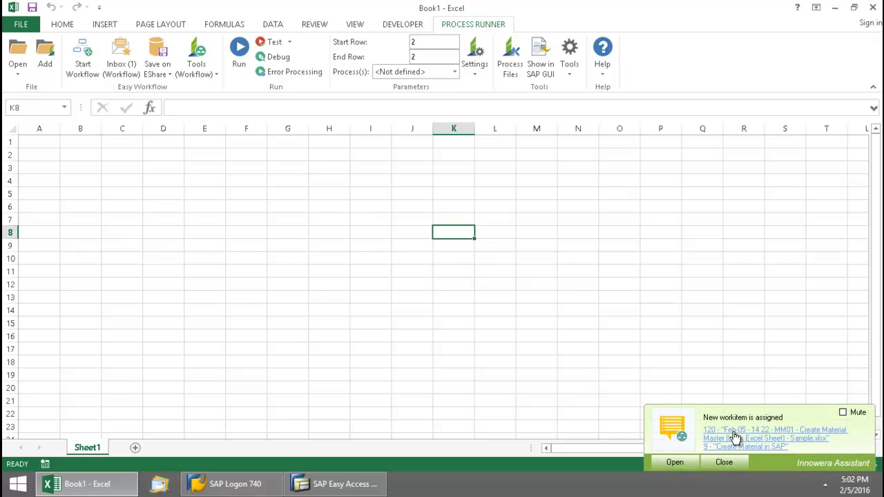
Step: Open the newly assigned Create Material in SAP workitem, bring its workbook to the front, and check which process it offers
{"action": "left_click", "coordinate": [735, 437]}
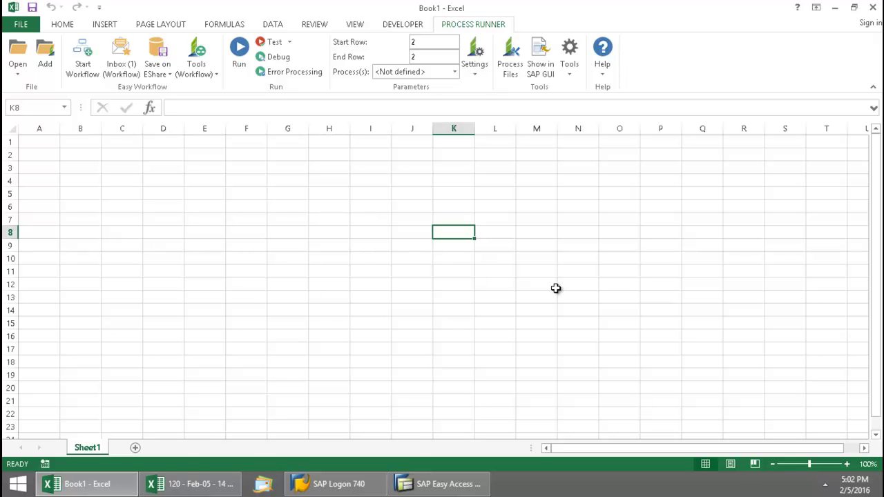
{"action": "left_click", "coordinate": [222, 483]}
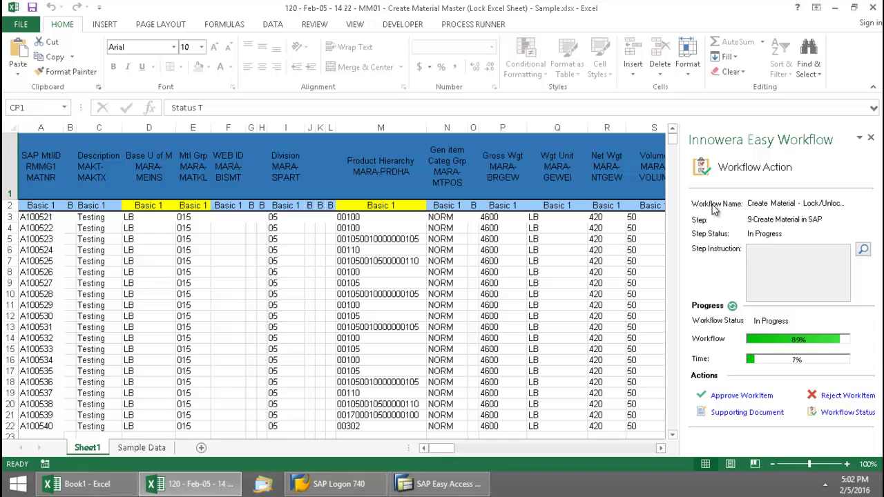
{"action": "left_click", "coordinate": [499, 26]}
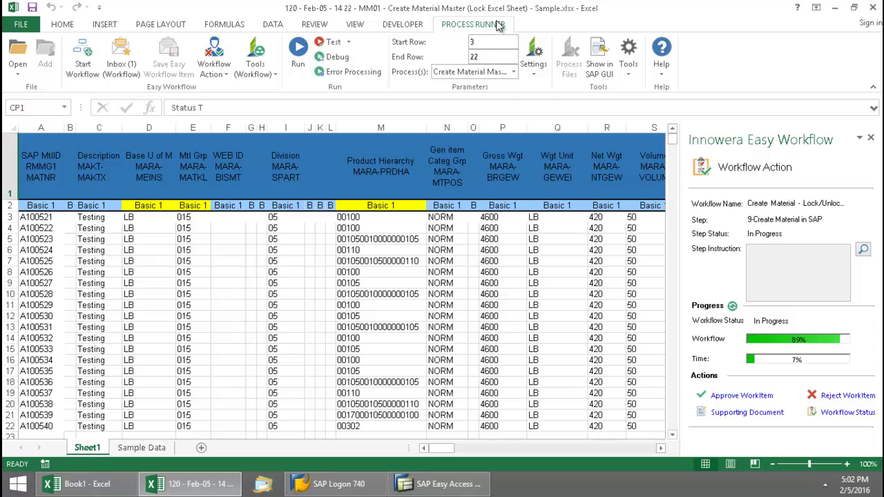
{"action": "left_click", "coordinate": [515, 73]}
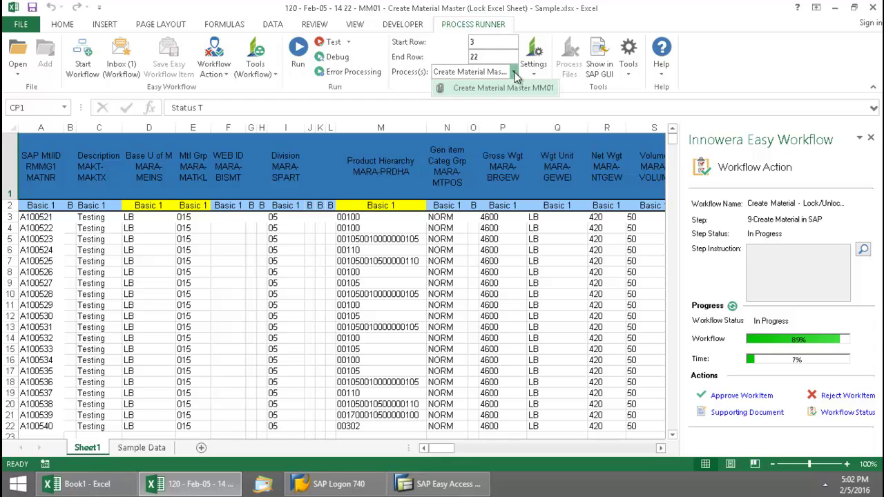
{"action": "left_click", "coordinate": [343, 80]}
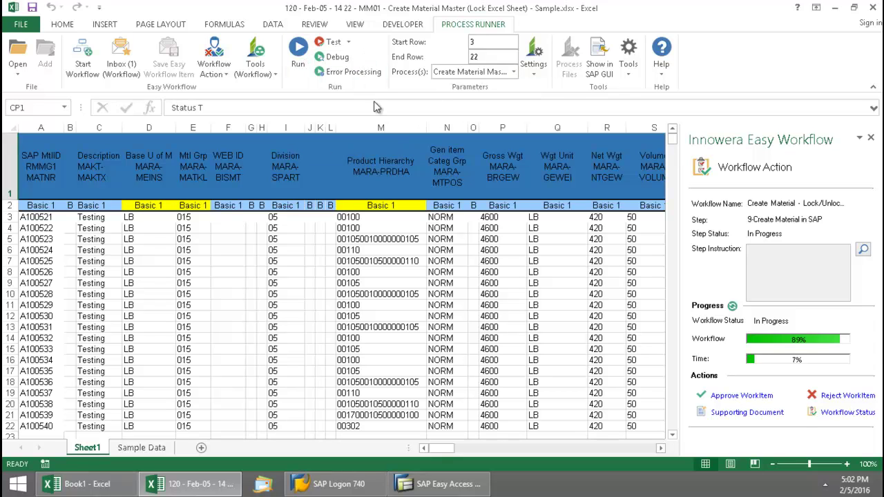
Step: Run the Create Material Master process for rows 3 to 22, logging on to SAP system I-47 with the account password, and view the log
{"action": "left_click", "coordinate": [298, 49]}
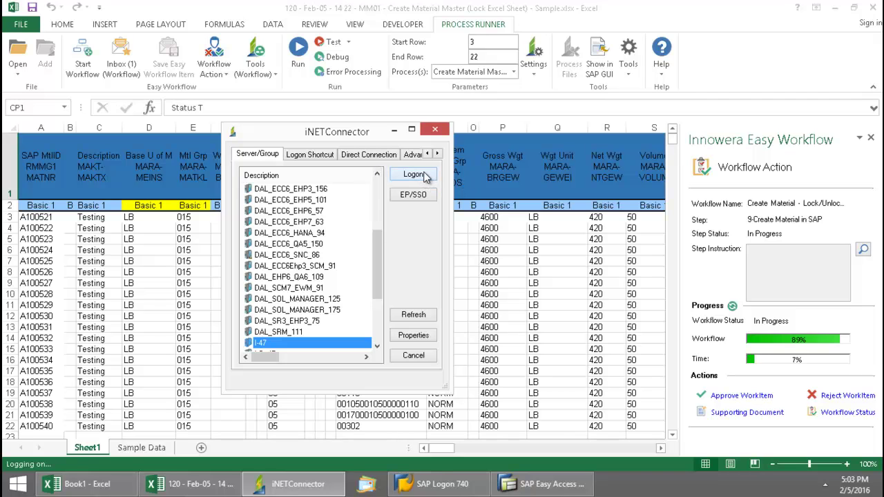
{"action": "left_click", "coordinate": [414, 175]}
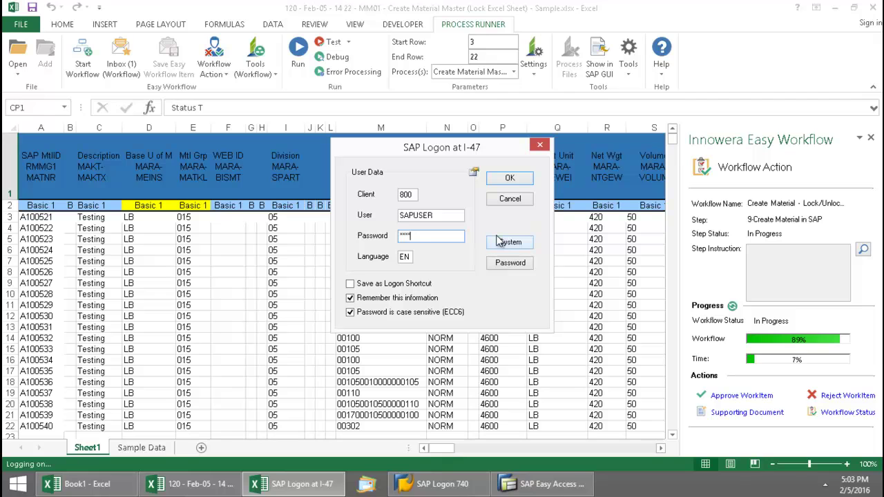
{"action": "left_click", "coordinate": [503, 180]}
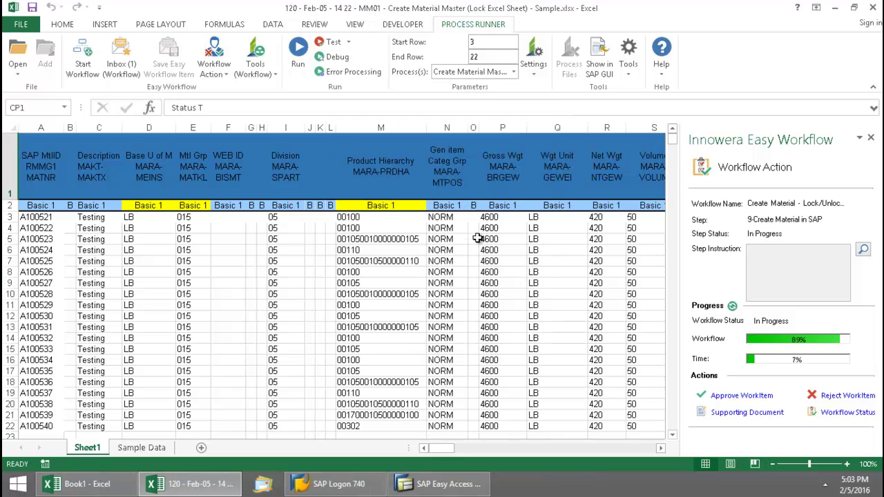
{"action": "left_click_drag", "start_coordinate": [448, 452], "coordinate": [611, 461]}
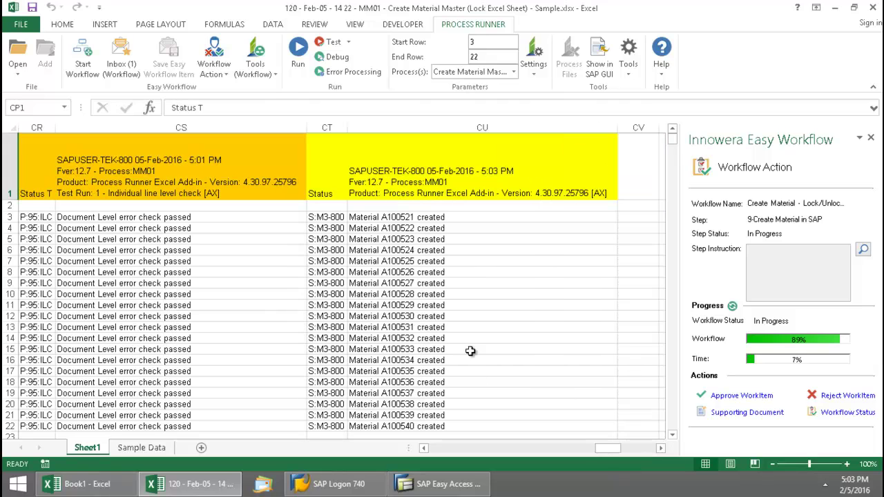
Step: Switch to SAP and display the Basic Data 1 view of material A100521 in the Display Material transaction
{"action": "left_click", "coordinate": [409, 217]}
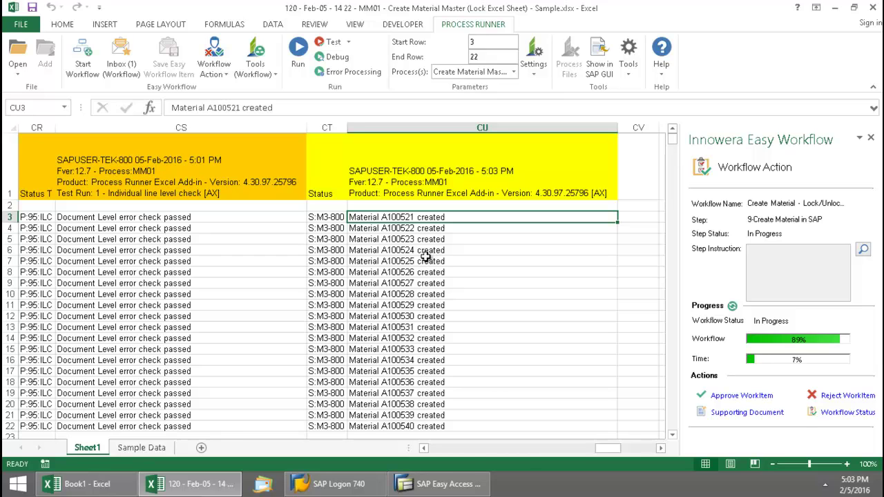
{"action": "mouse_move", "coordinate": [426, 490]}
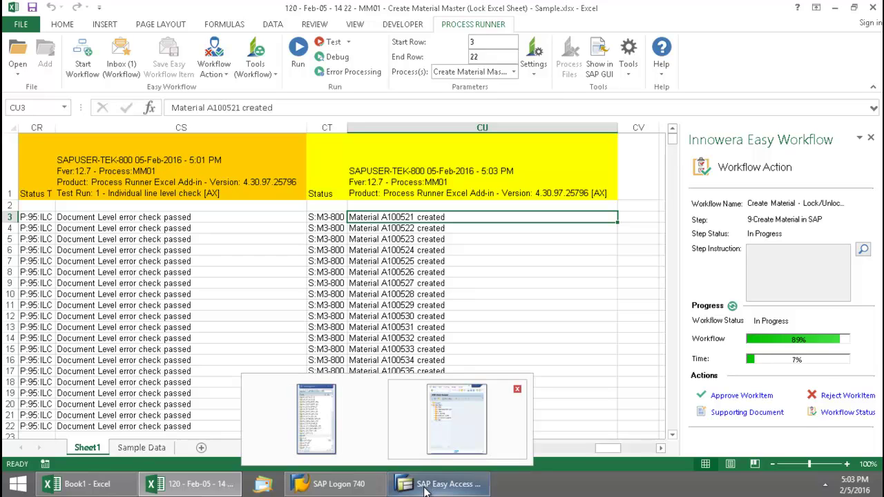
{"action": "left_click", "coordinate": [478, 433]}
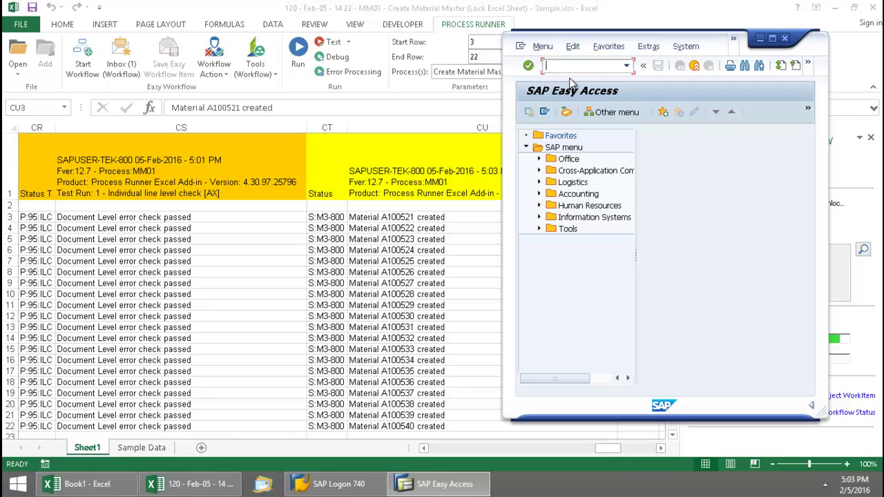
{"action": "key", "text": "Return"}
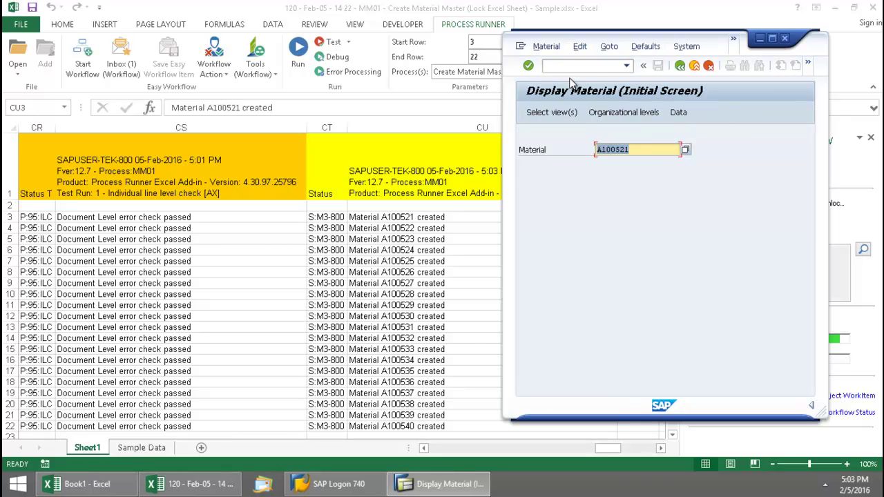
{"action": "left_click", "coordinate": [650, 151]}
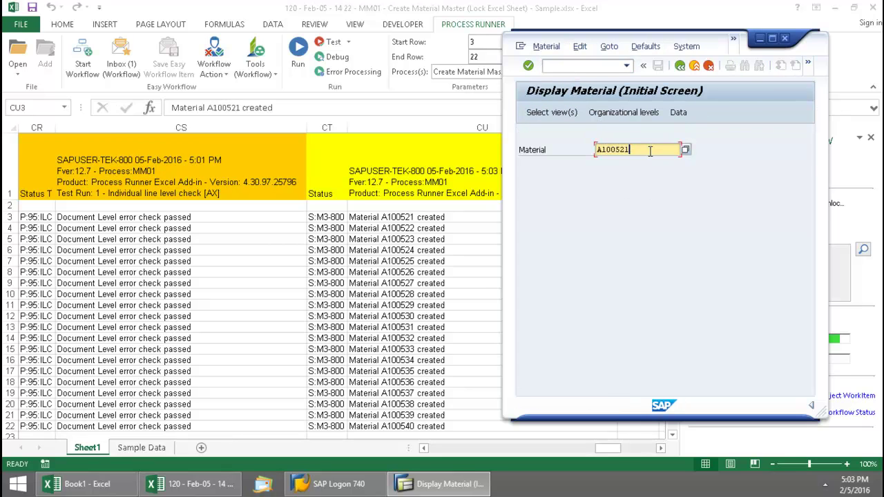
{"action": "left_click", "coordinate": [529, 65]}
{"action": "left_click", "coordinate": [648, 195]}
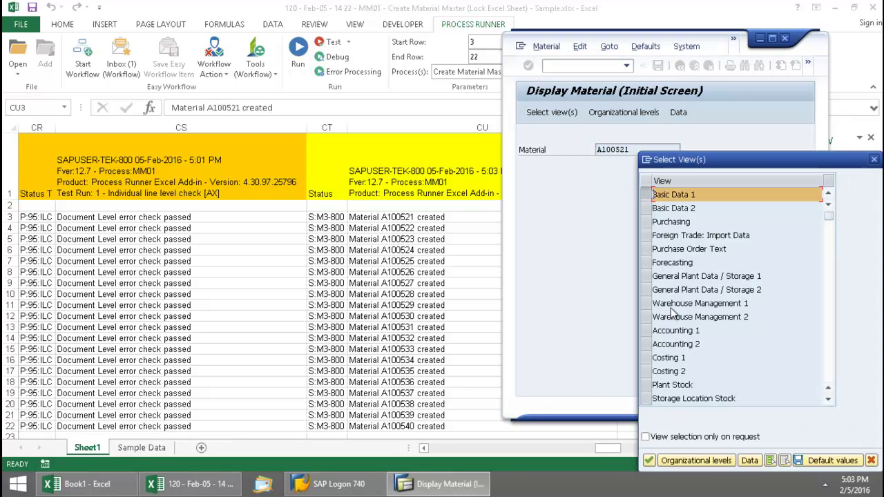
{"action": "left_click", "coordinate": [651, 461]}
Step: Check the change documents of material A100521, return to SAP Easy Access, and minimize SAP to get back to the workbook
{"action": "left_click", "coordinate": [653, 46]}
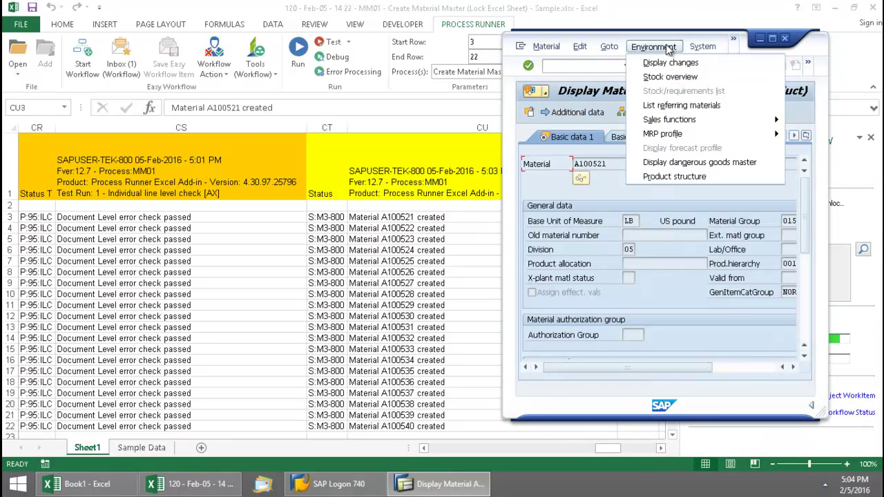
{"action": "left_click", "coordinate": [667, 63]}
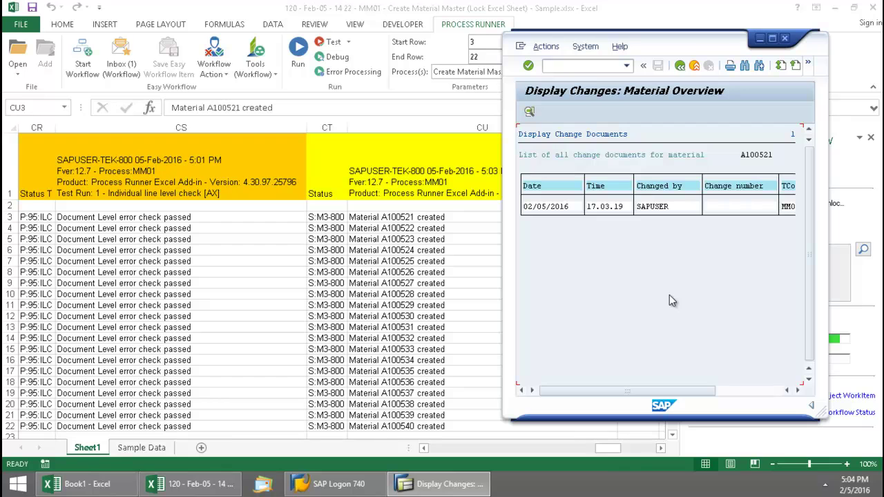
{"action": "left_click", "coordinate": [695, 65]}
{"action": "left_click", "coordinate": [694, 66]}
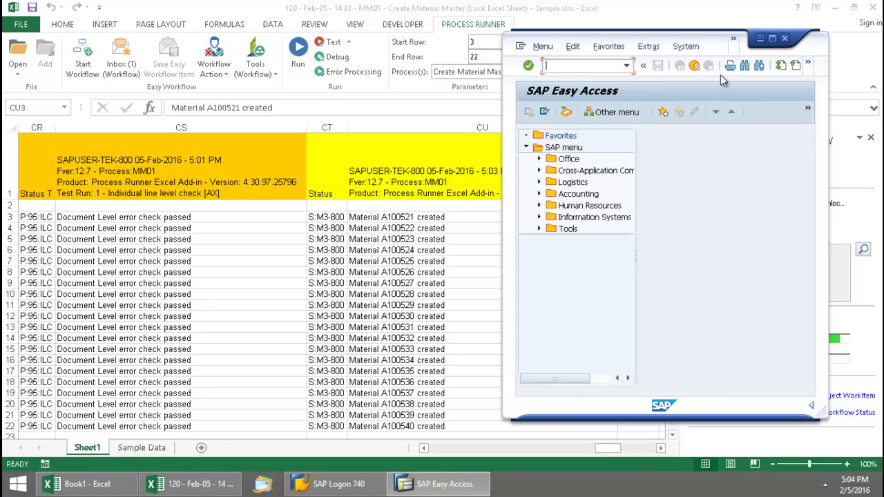
{"action": "left_click", "coordinate": [760, 39]}
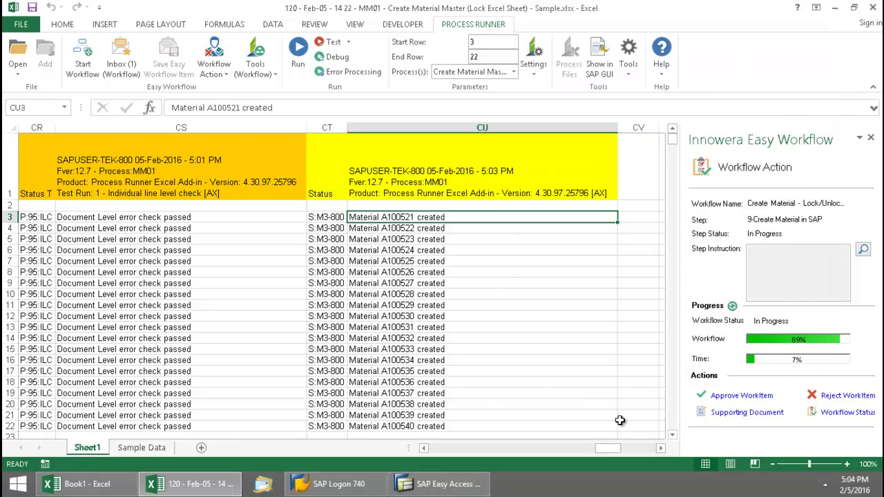
Step: Approve the final Create Material in SAP step with a user and time stamp as the internal note
{"action": "left_click", "coordinate": [737, 396]}
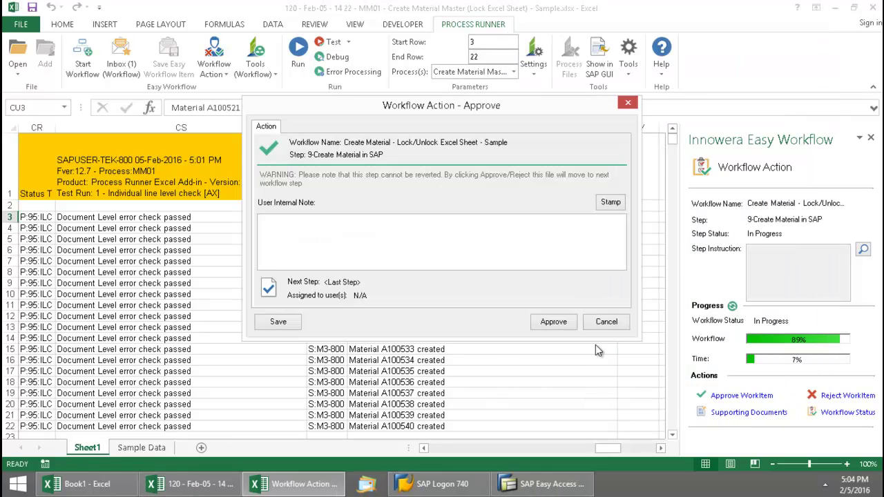
{"action": "left_click", "coordinate": [610, 203]}
{"action": "left_click", "coordinate": [554, 322]}
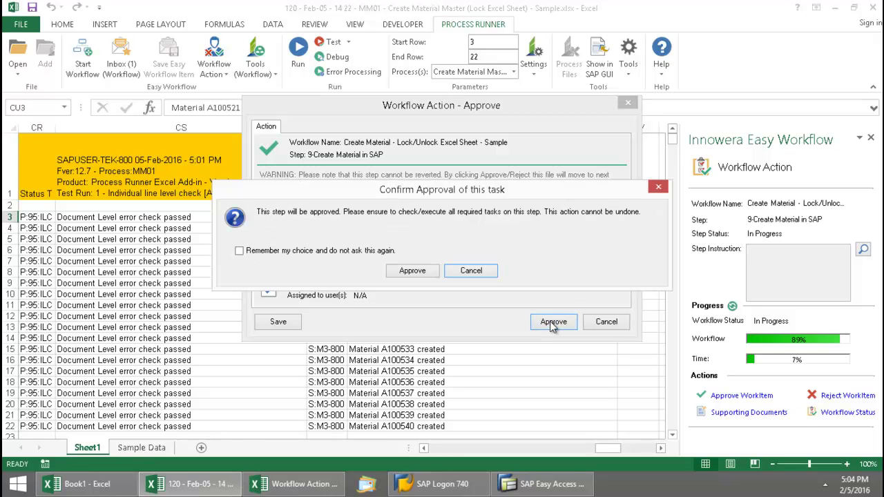
{"action": "left_click", "coordinate": [430, 272]}
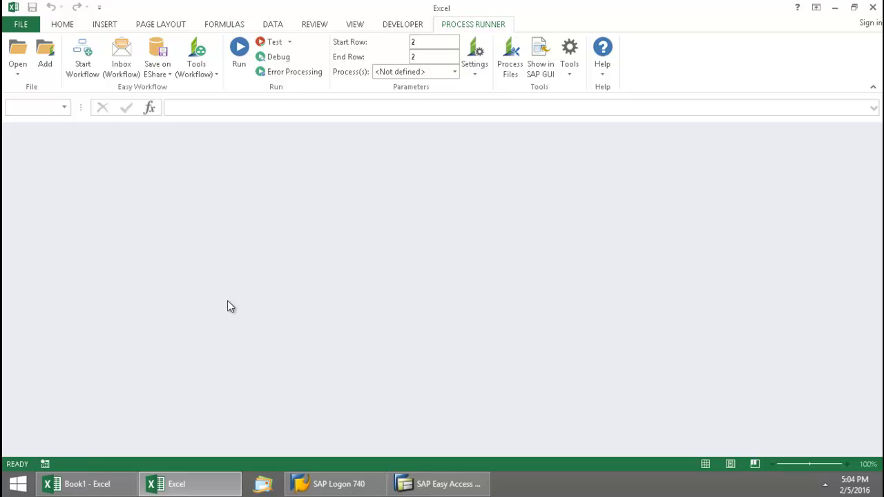
Step: Open the Easy Workflow inbox and find workitem 120 in the history of Create Material - Lock/Unlock Excel Sheet, Revision 1
{"action": "left_click", "coordinate": [122, 72]}
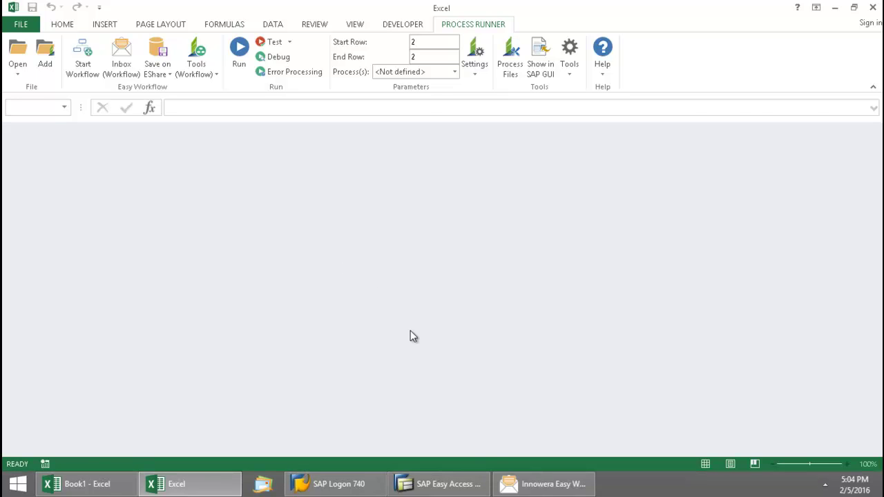
{"action": "left_click", "coordinate": [511, 476]}
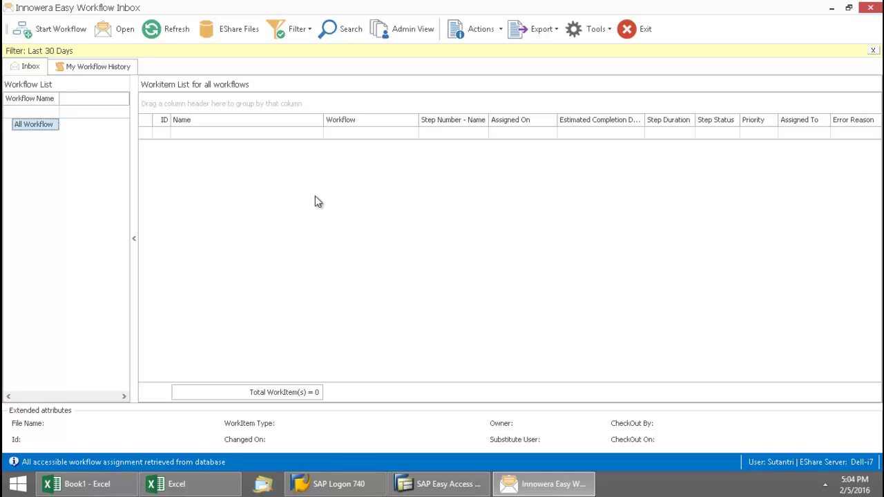
{"action": "left_click", "coordinate": [85, 67]}
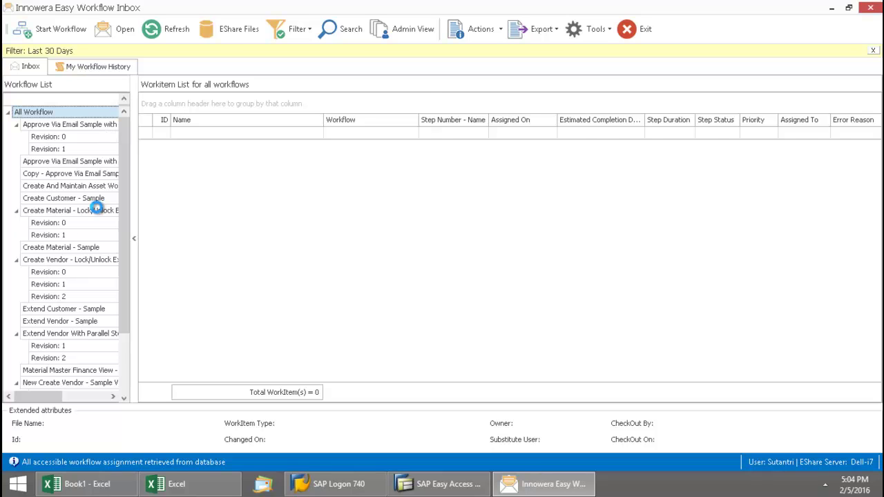
{"action": "left_click", "coordinate": [68, 235]}
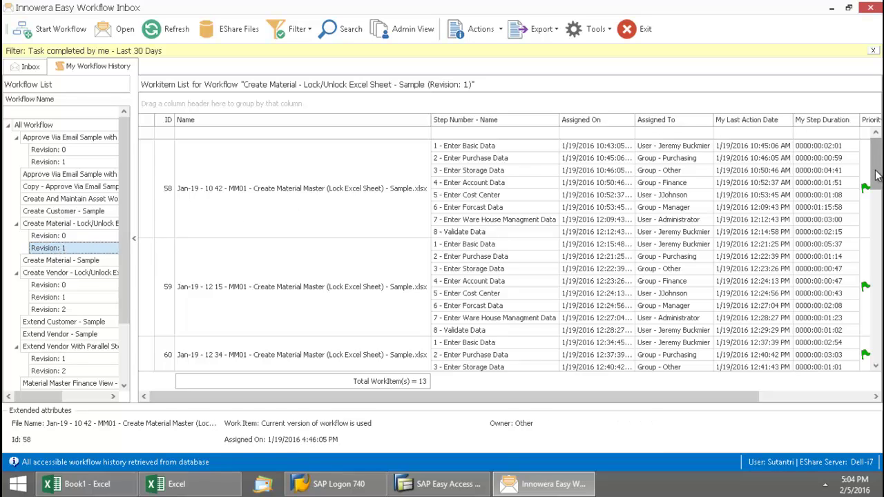
{"action": "left_click_drag", "start_coordinate": [876, 175], "coordinate": [876, 338]}
{"action": "left_click", "coordinate": [425, 285]}
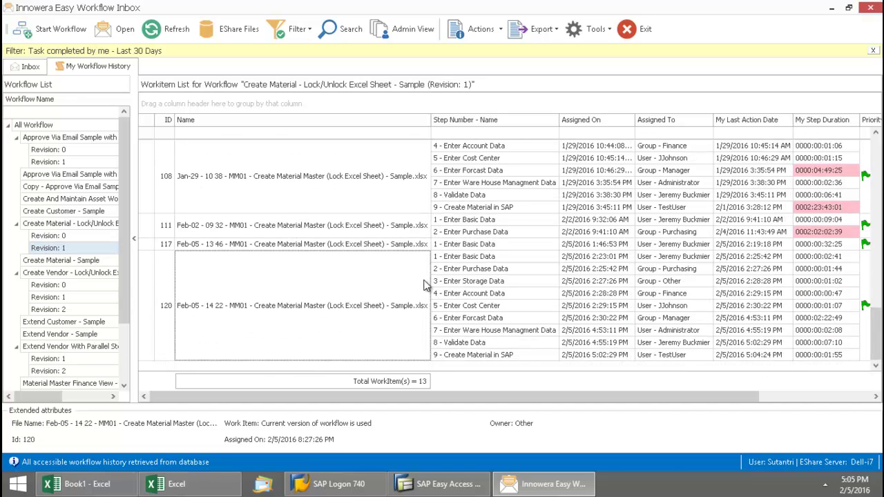
Step: Open the work item history of workitem 120 and widen its window to read the saved workbook versions
{"action": "right_click", "coordinate": [290, 289]}
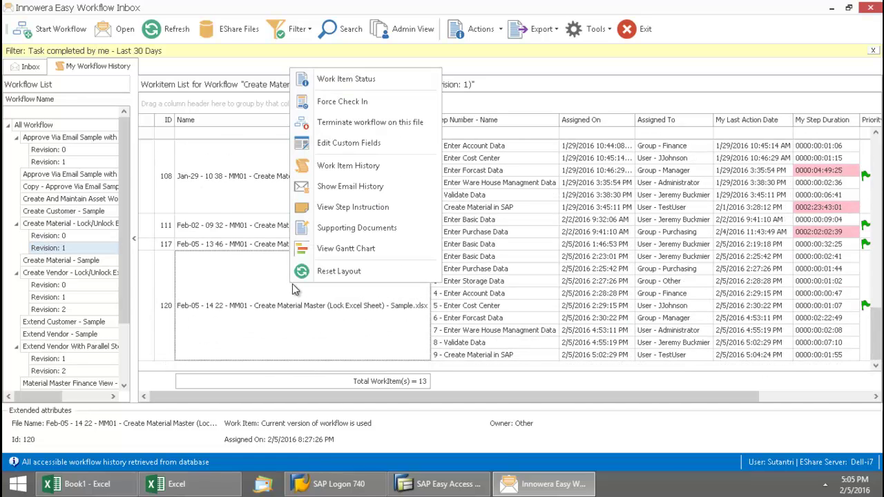
{"action": "left_click", "coordinate": [373, 171]}
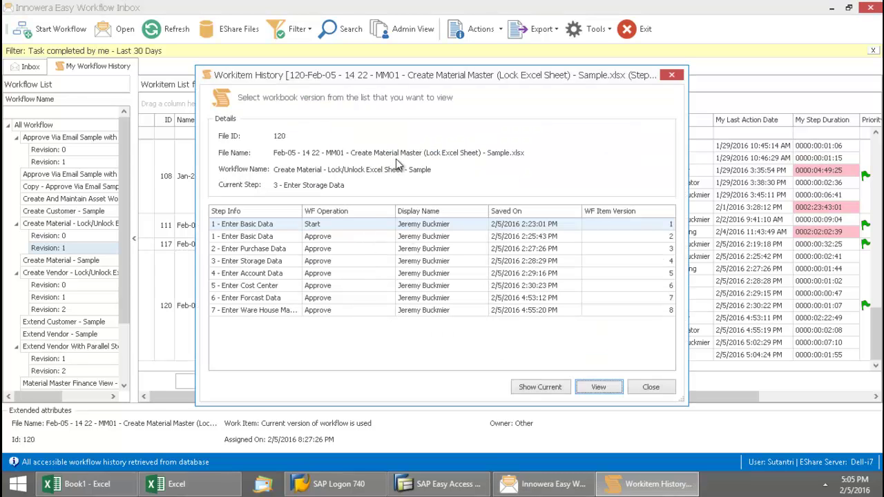
{"action": "left_click", "coordinate": [699, 236]}
{"action": "left_click_drag", "start_coordinate": [699, 236], "coordinate": [847, 238]}
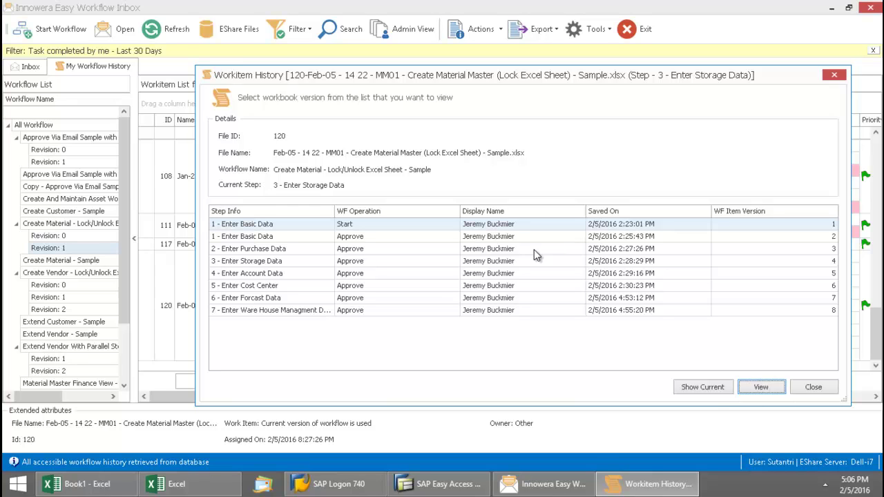
Step: View the workbook version saved at the Enter Storage Data step, check which columns are filled, and close it
{"action": "left_click", "coordinate": [276, 263]}
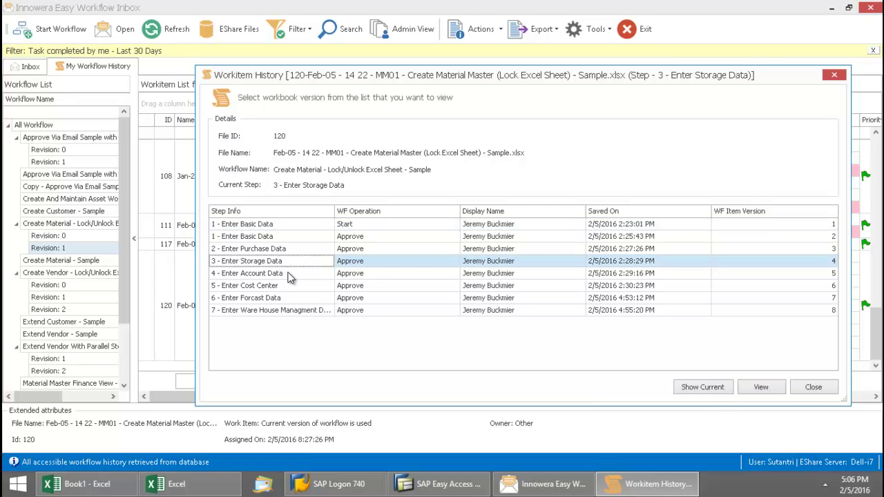
{"action": "double_click", "coordinate": [294, 270]}
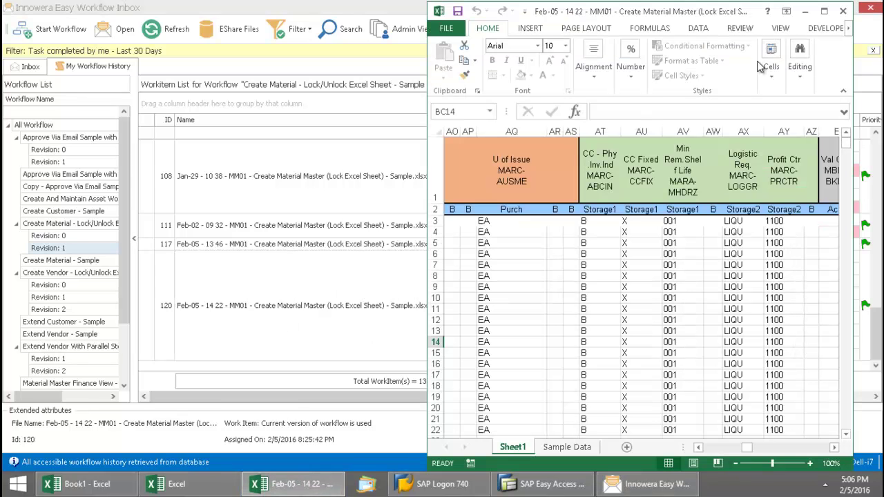
{"action": "left_click", "coordinate": [824, 11]}
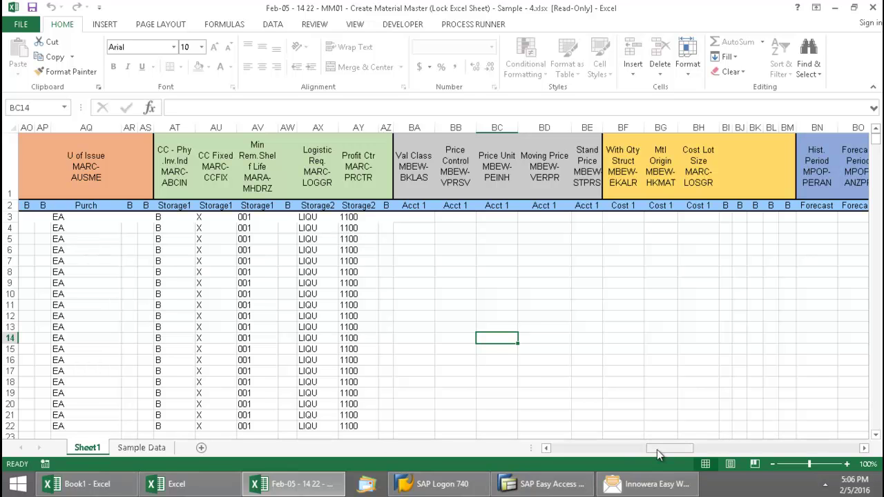
{"action": "mouse_move", "coordinate": [657, 450]}
{"action": "left_mouse_down"}
{"action": "mouse_move", "coordinate": [630, 451]}
{"action": "mouse_move", "coordinate": [656, 450]}
{"action": "left_mouse_up"}
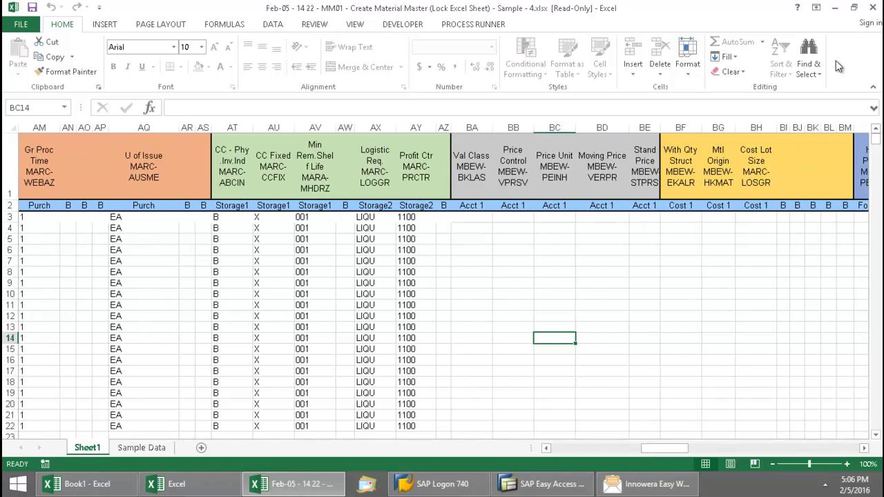
{"action": "left_click", "coordinate": [871, 9]}
{"action": "left_click", "coordinate": [872, 8]}
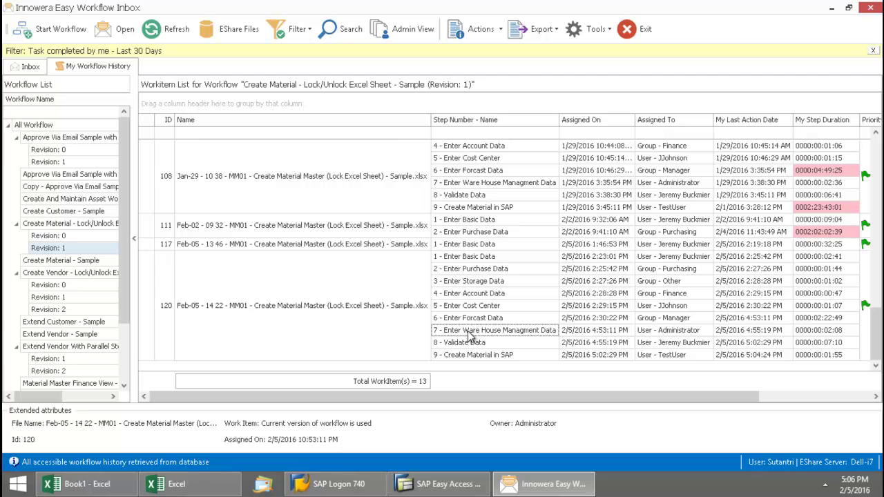
Step: Reopen workitem 120's history, inspect the filled columns in the workbook version saved at the Enter Ware House Managment Data step, and close it
{"action": "right_click", "coordinate": [385, 323]}
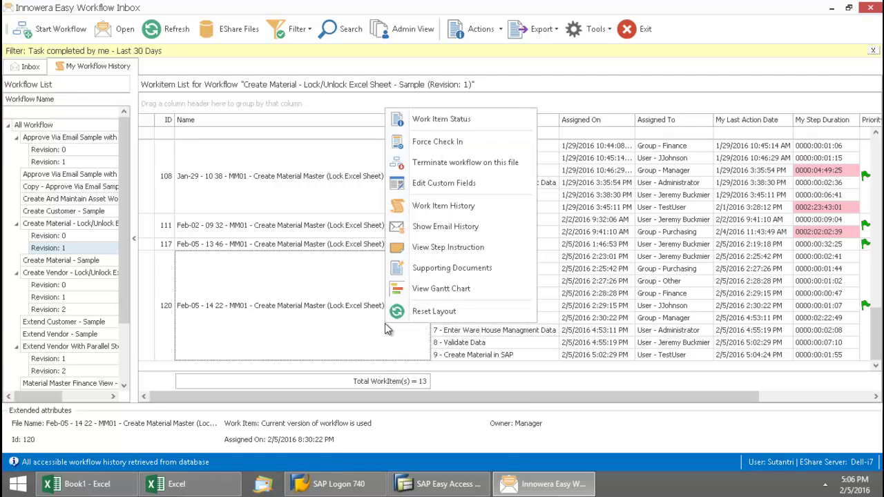
{"action": "left_click", "coordinate": [445, 207]}
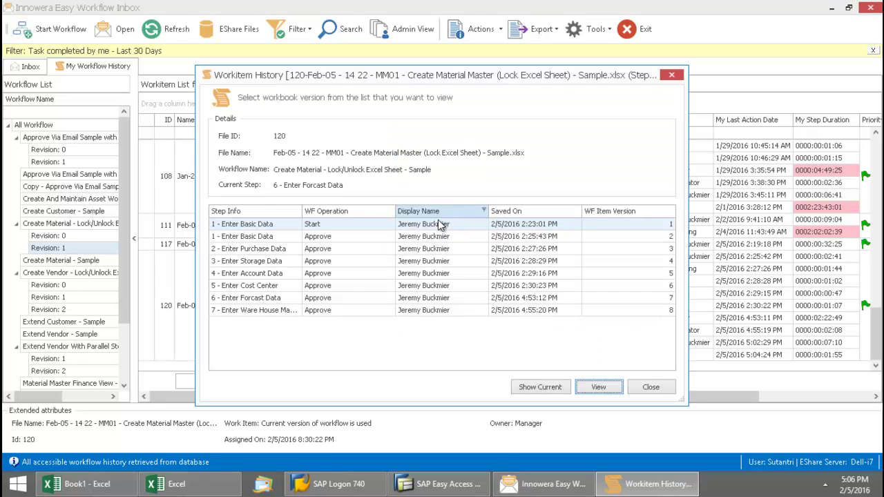
{"action": "left_click", "coordinate": [282, 312]}
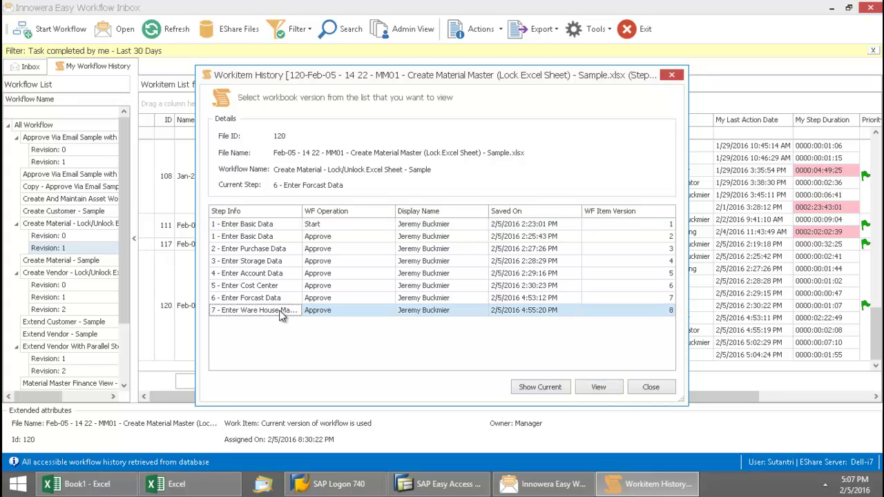
{"action": "double_click", "coordinate": [279, 310]}
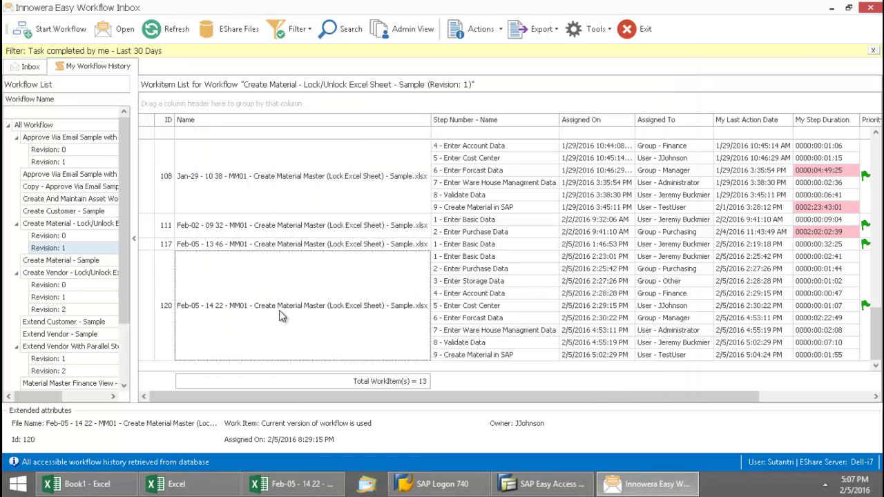
{"action": "left_click", "coordinate": [282, 485]}
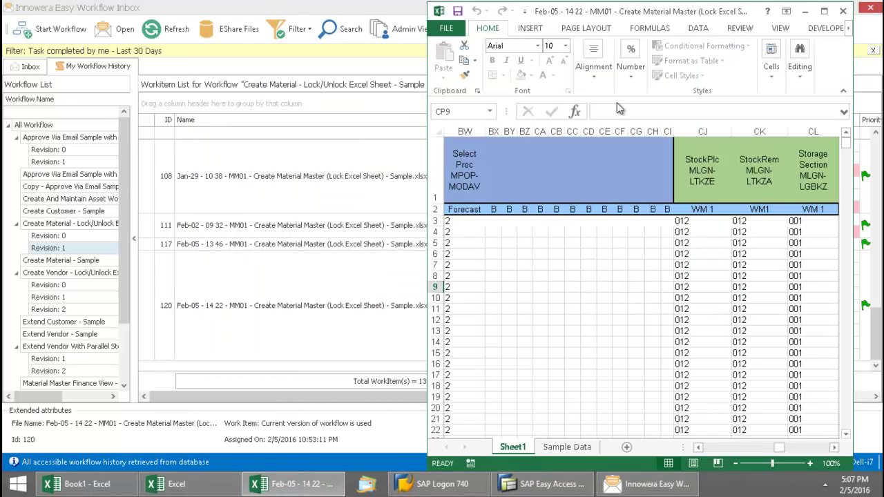
{"action": "left_click", "coordinate": [824, 12]}
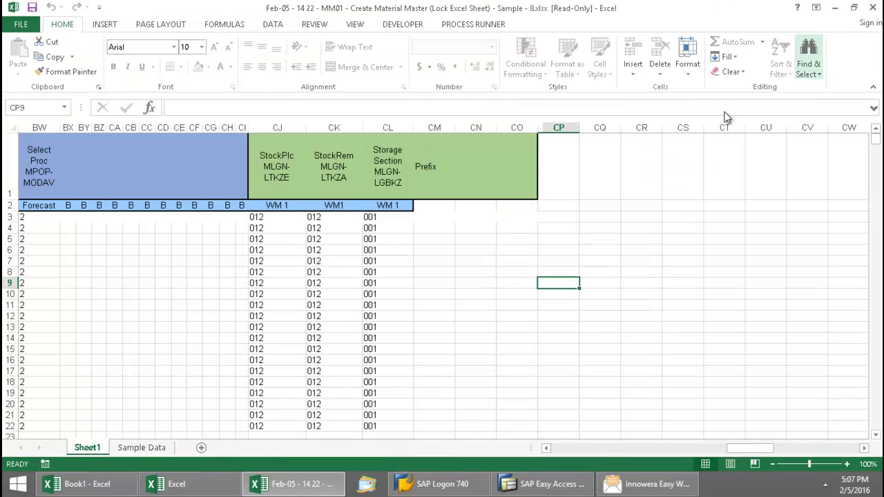
{"action": "left_click_drag", "start_coordinate": [746, 451], "coordinate": [672, 434]}
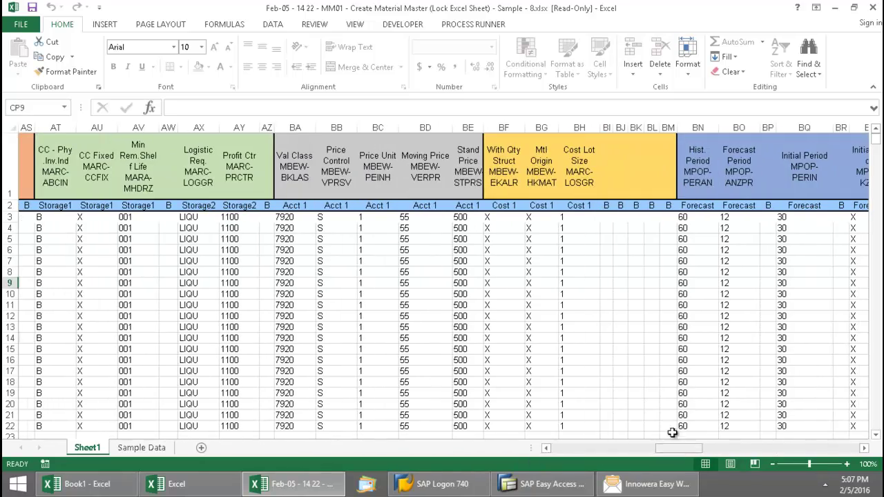
{"action": "left_click", "coordinate": [872, 7]}
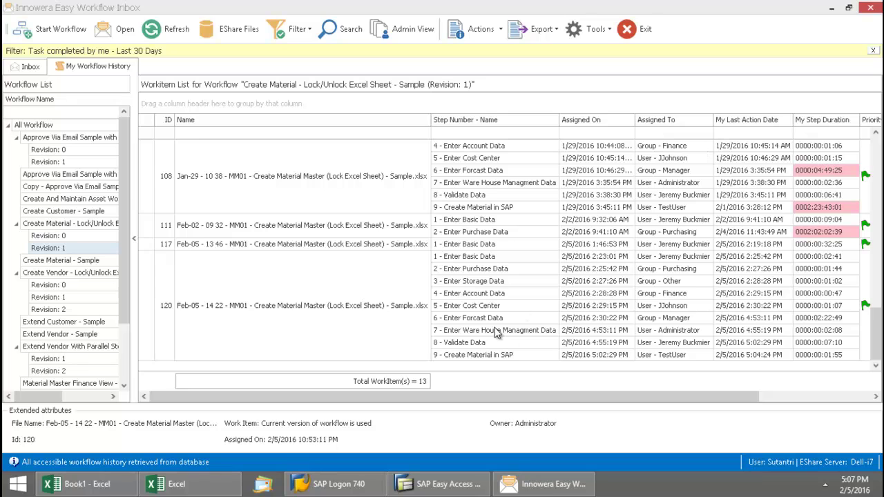
Step: Review the step entries of workitem 120 in the workflow history, including Enter Basic Data, Enter Storage Data and Enter Cost Center
{"action": "left_click", "coordinate": [470, 255]}
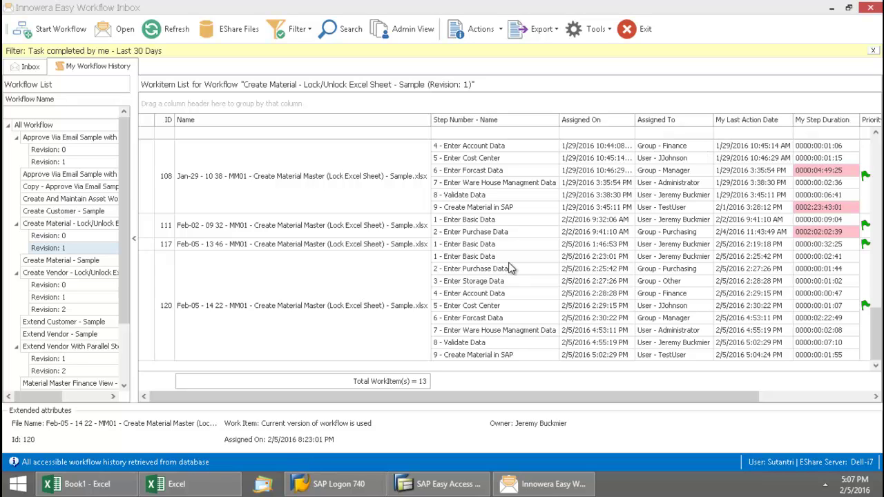
{"action": "left_click", "coordinate": [523, 281]}
{"action": "left_click", "coordinate": [525, 306]}
{"action": "left_click", "coordinate": [504, 315]}
{"action": "left_click", "coordinate": [494, 311]}
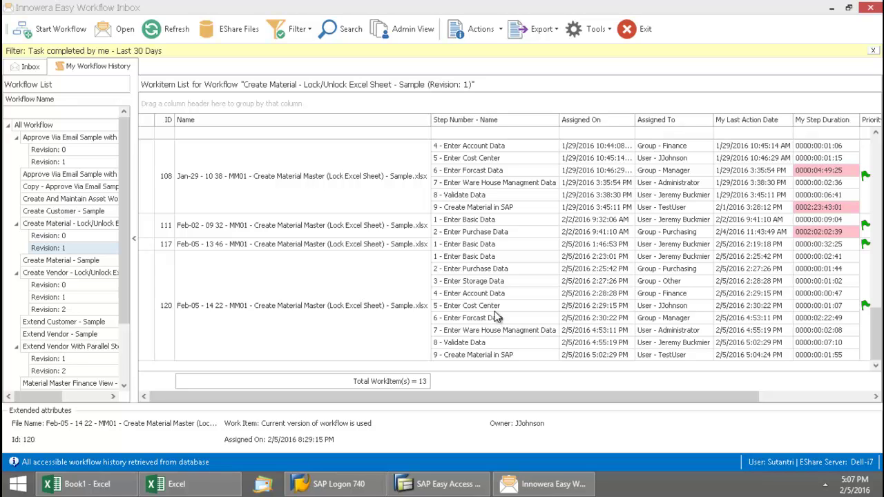